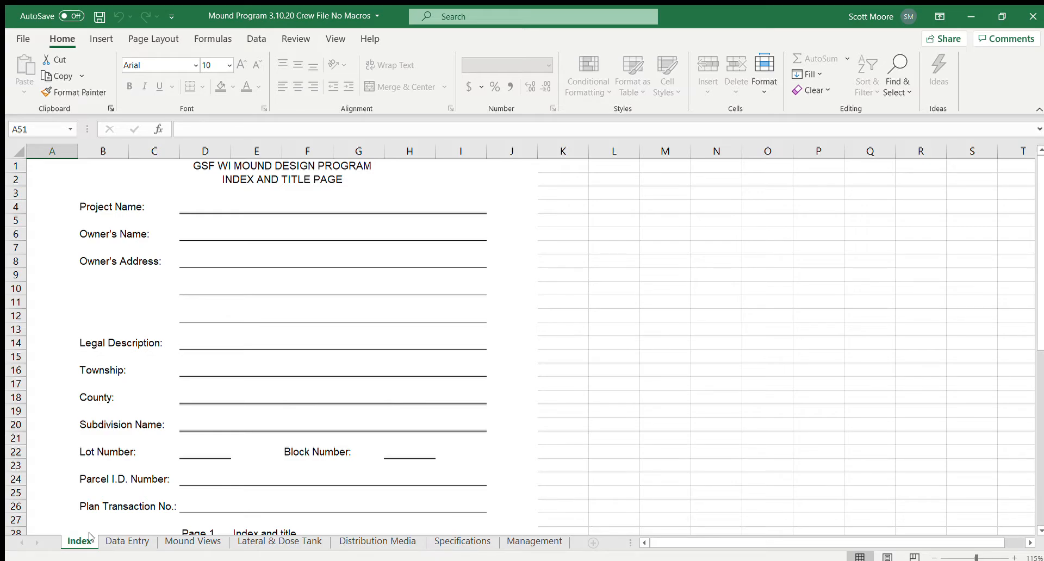
On the Data Entry sheet, set the design type to R, the design flow to 600 gpd and the site slope to 2%
left_click(106, 543)
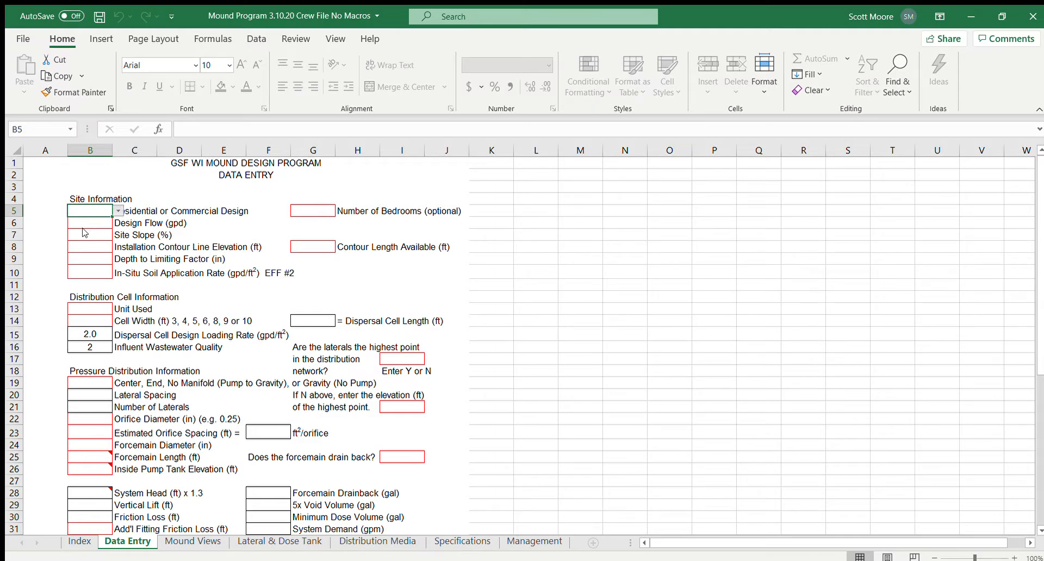
type("R")
key("Return")
left_click(87, 222)
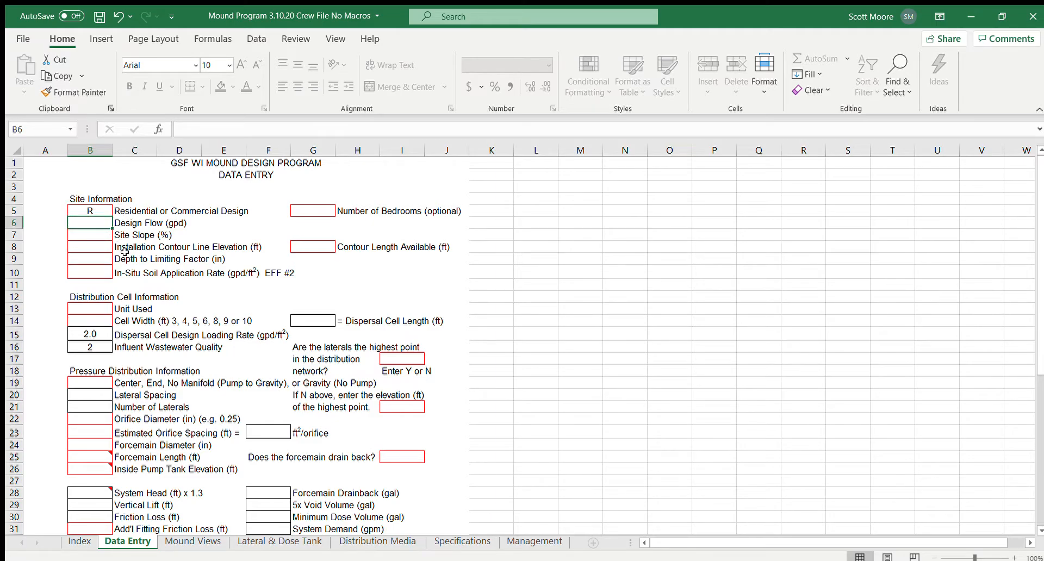
type("600")
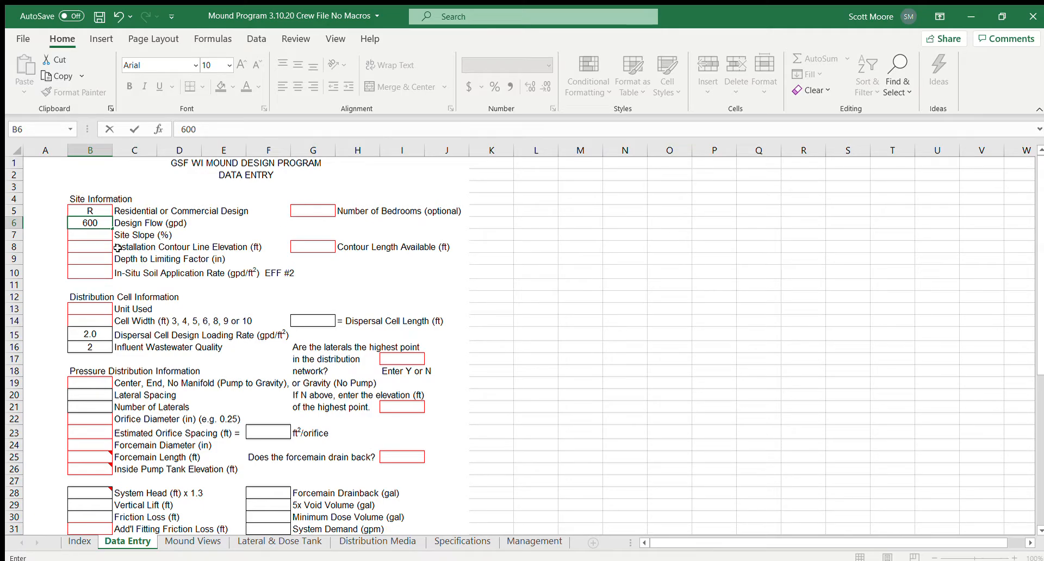
left_click(100, 236)
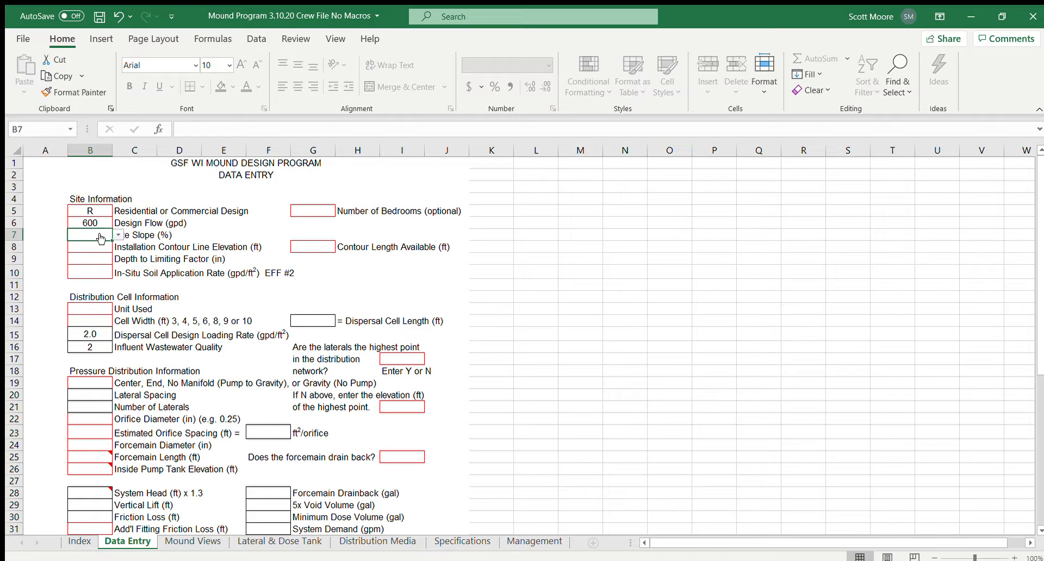
type("2")
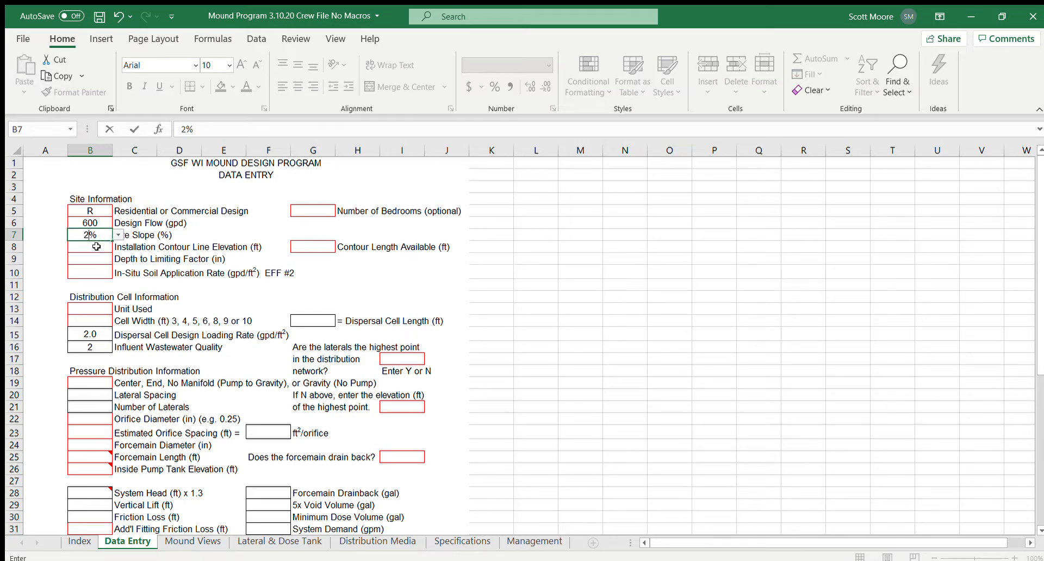
Enter contour elevation 100 ft, available contour length 77 ft, depth to limiting factor 24 in and in-situ soil application rate 1
left_click(93, 249)
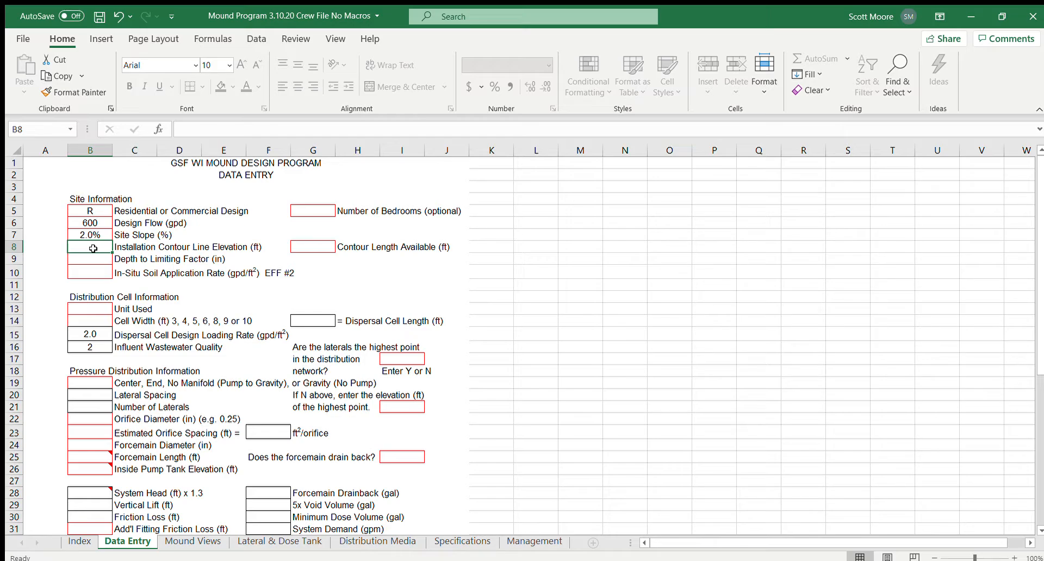
type("100")
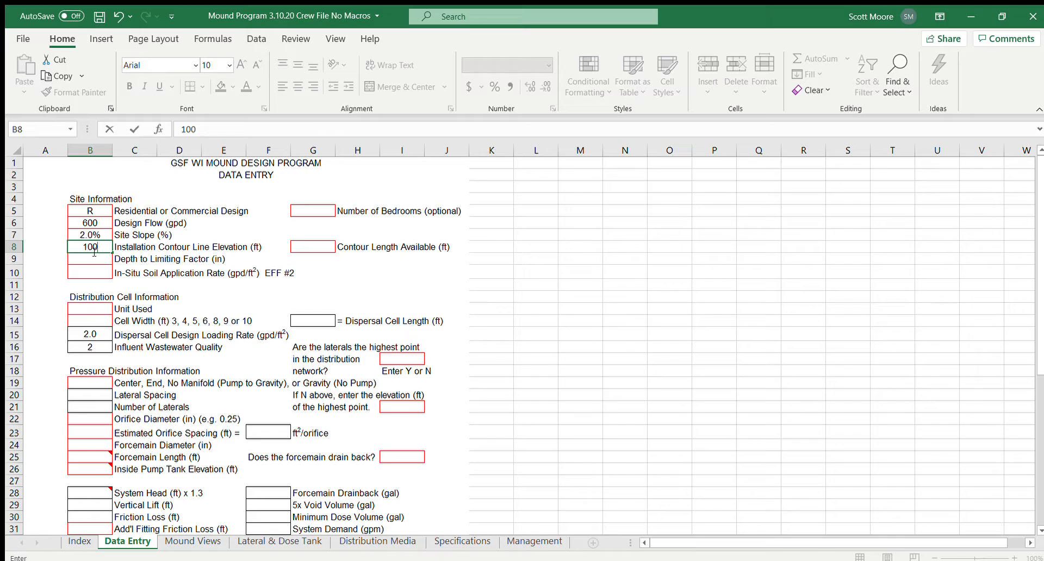
left_click(322, 246)
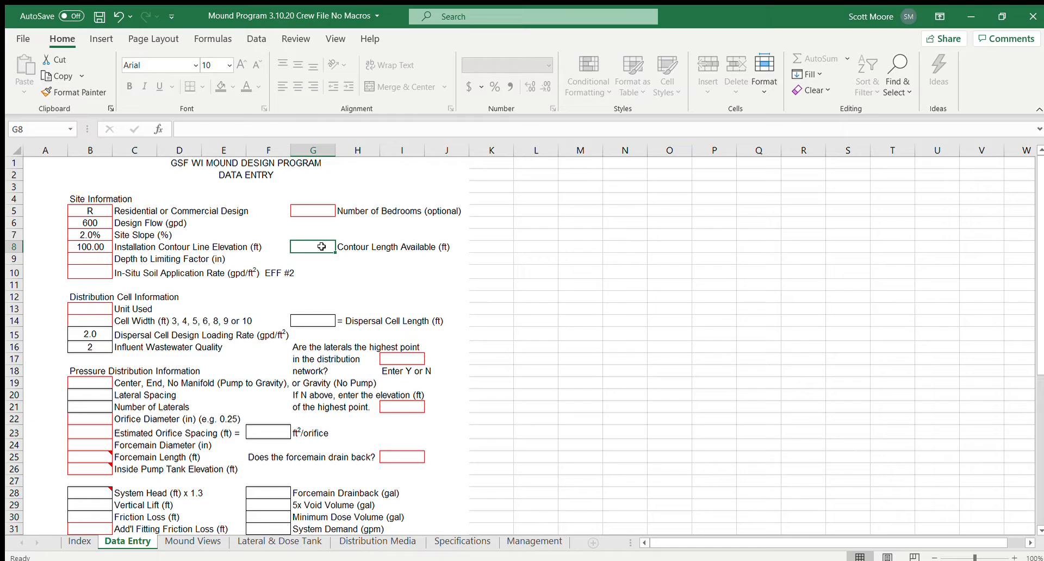
type("77")
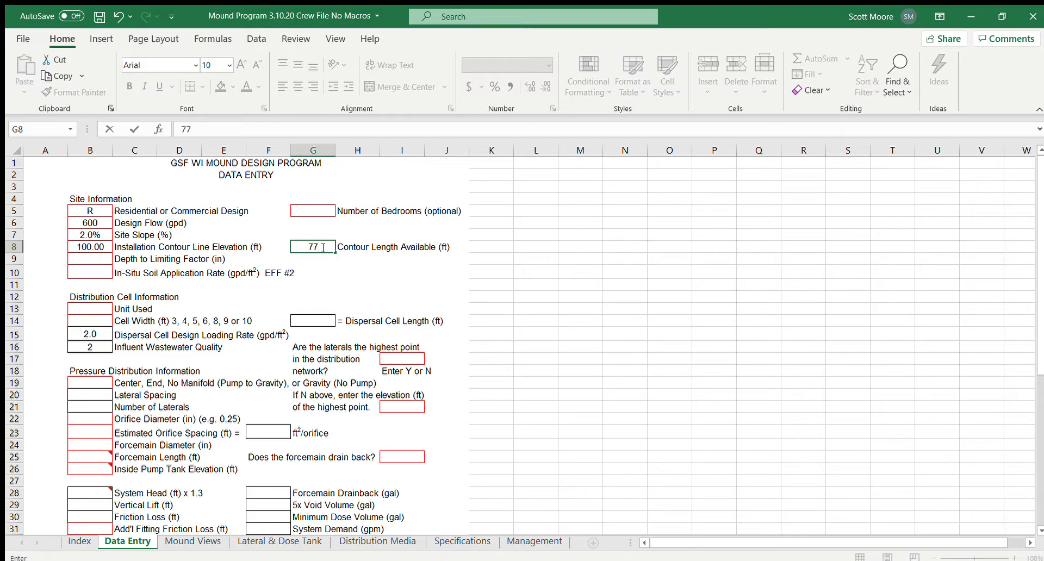
left_click(89, 257)
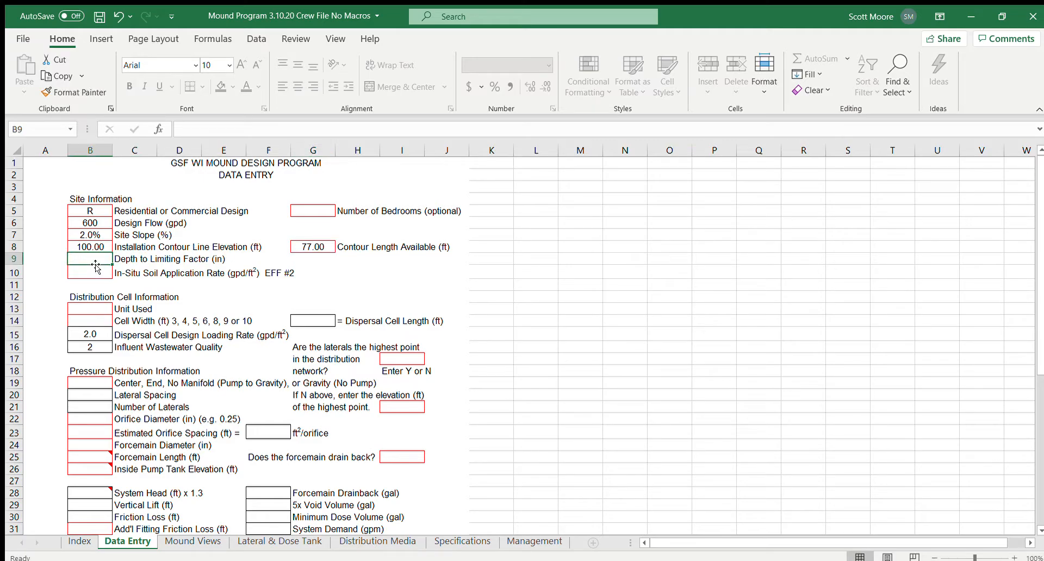
type("24")
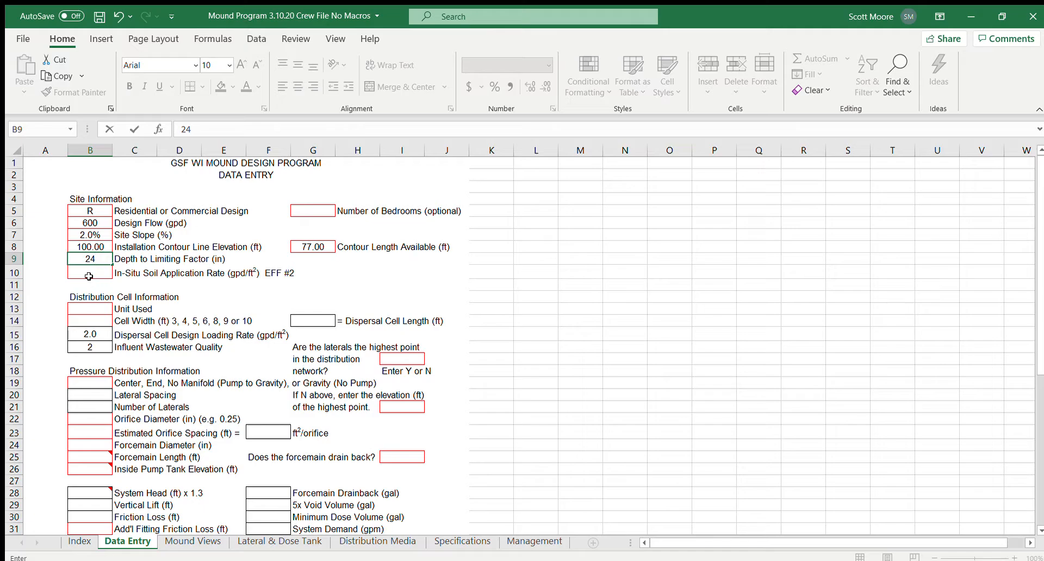
left_click(88, 275)
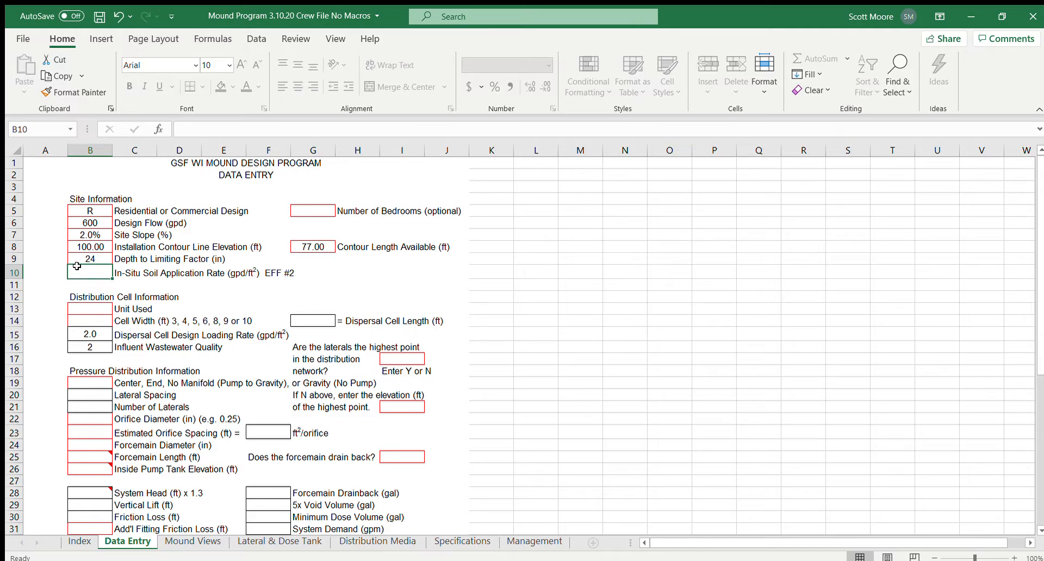
type("1")
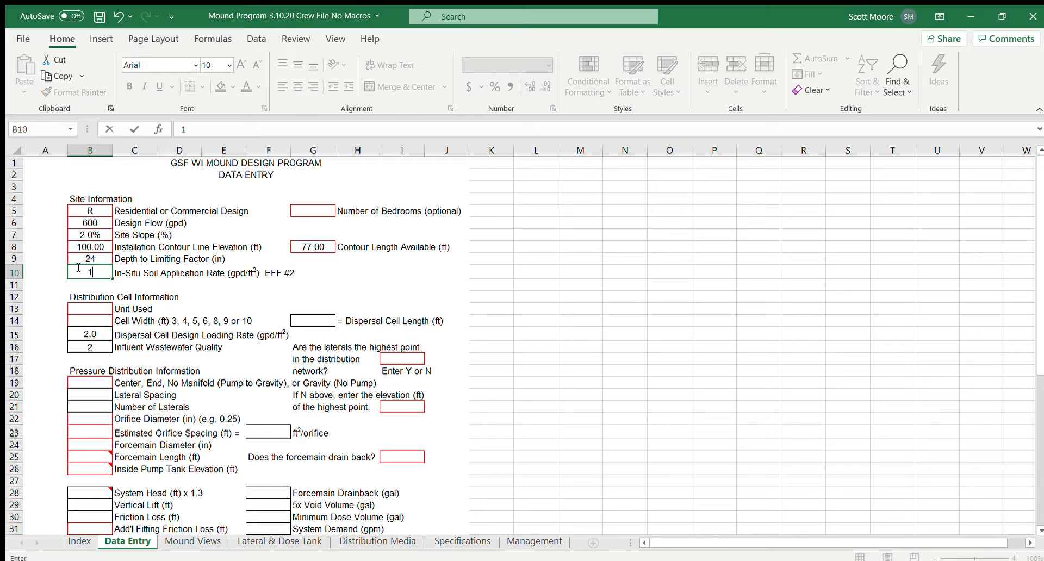
In the distribution cell information, set the unit used to A42 and the cell width to 9 ft
left_click(79, 309)
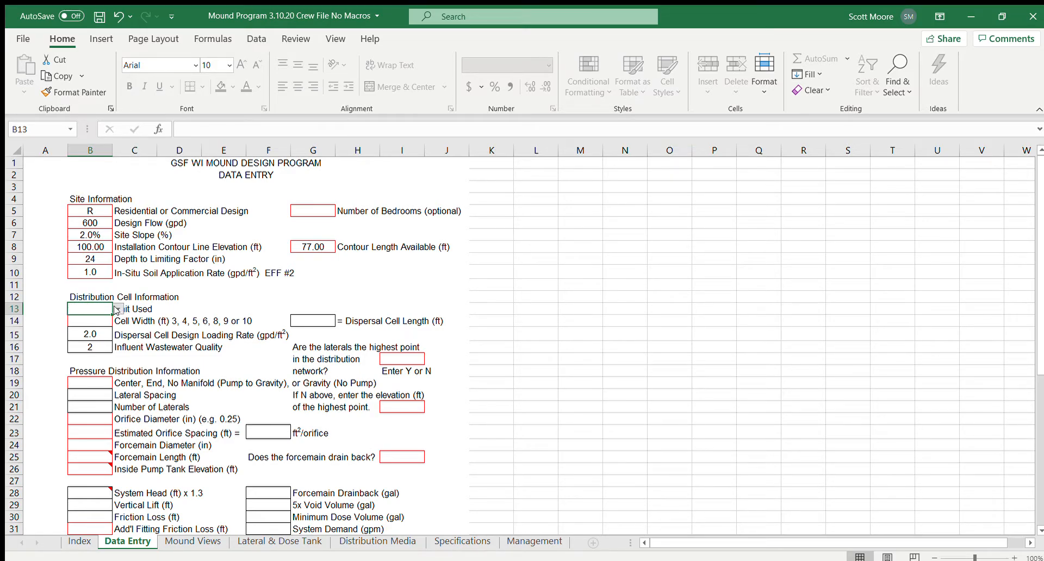
type("A42")
key("Return")
left_click(100, 321)
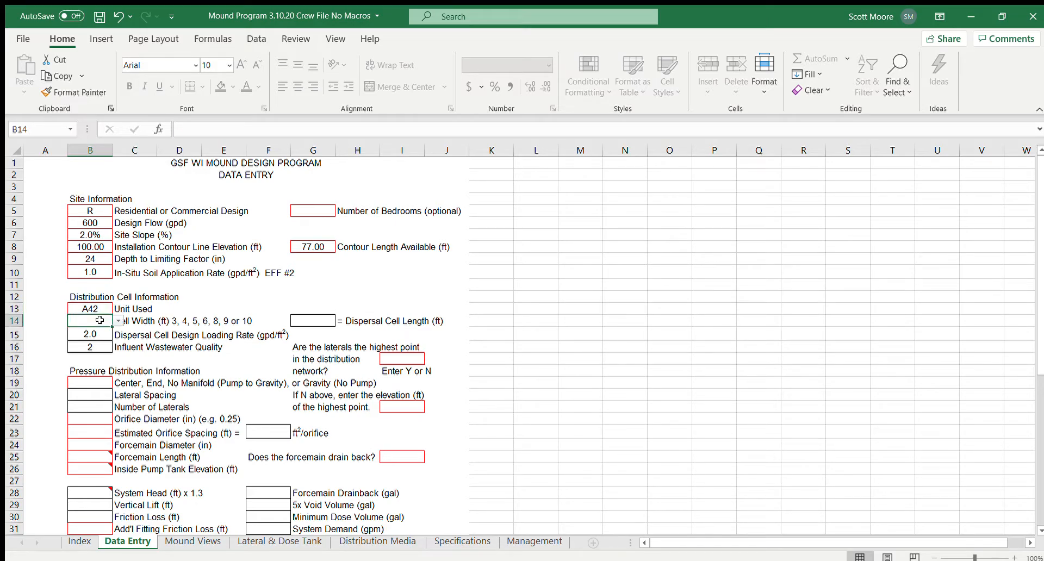
left_click(118, 321)
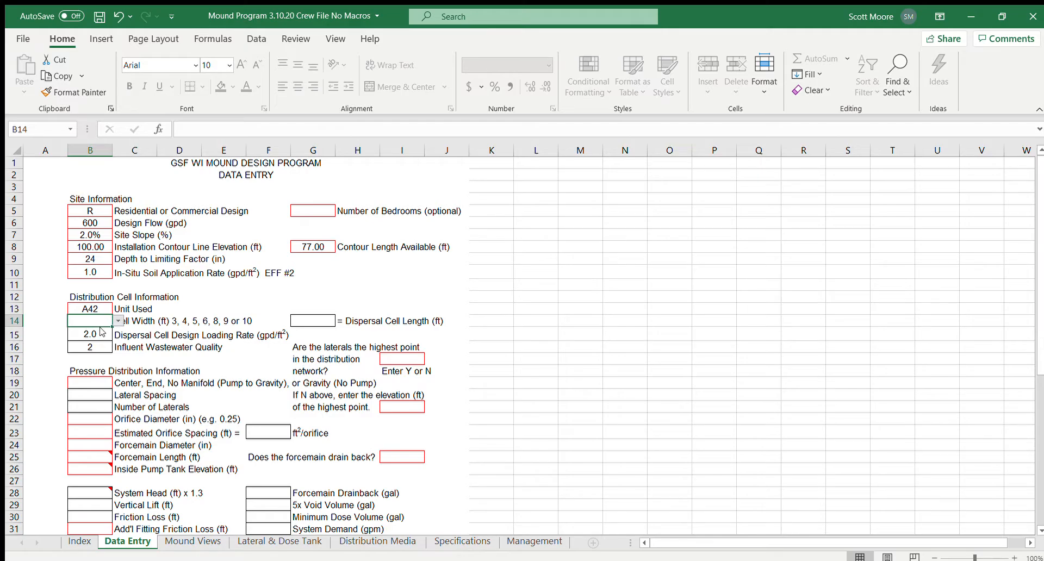
left_click(78, 373)
Set the pressure distribution type to G and answer y for the laterals being the network's highest point
left_click(83, 385)
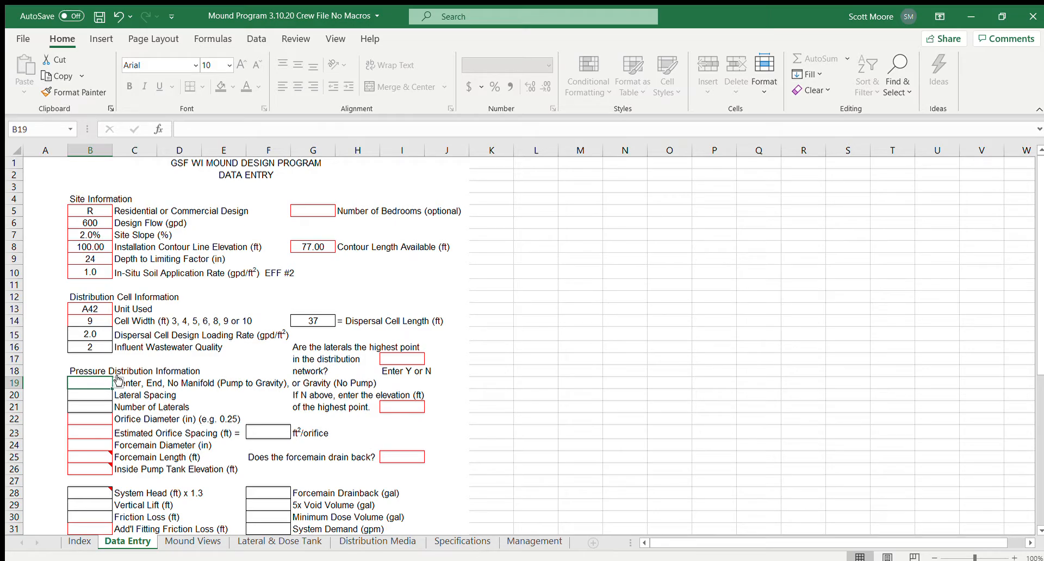
left_click(75, 424)
left_click(403, 357)
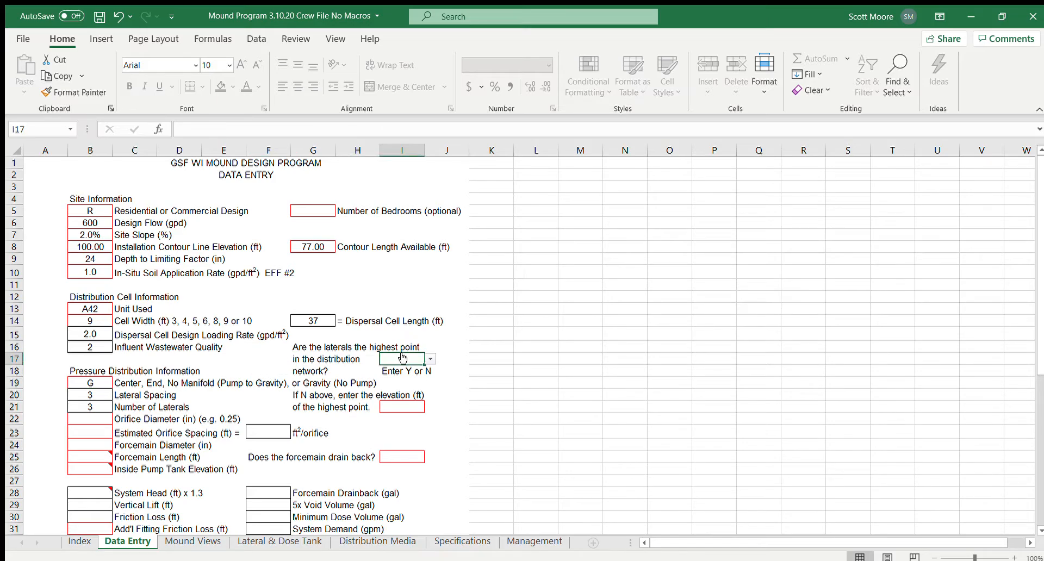
type("y")
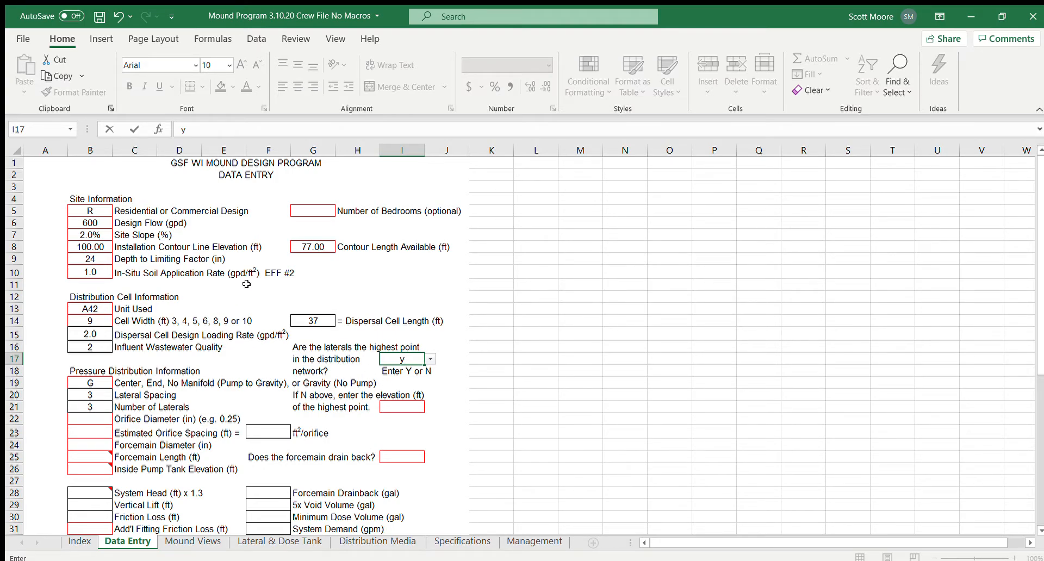
Examine the mound plan view, component dimensions and cross-section on the Mound Views sheet
left_click(195, 542)
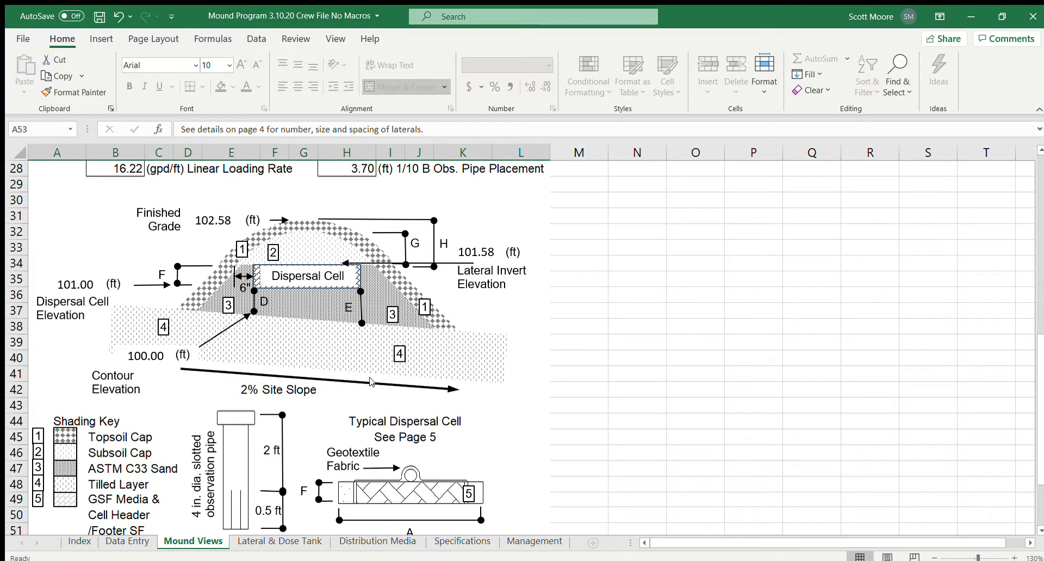
scroll(375, 383, "up", 3)
scroll(374, 383, "up", 6)
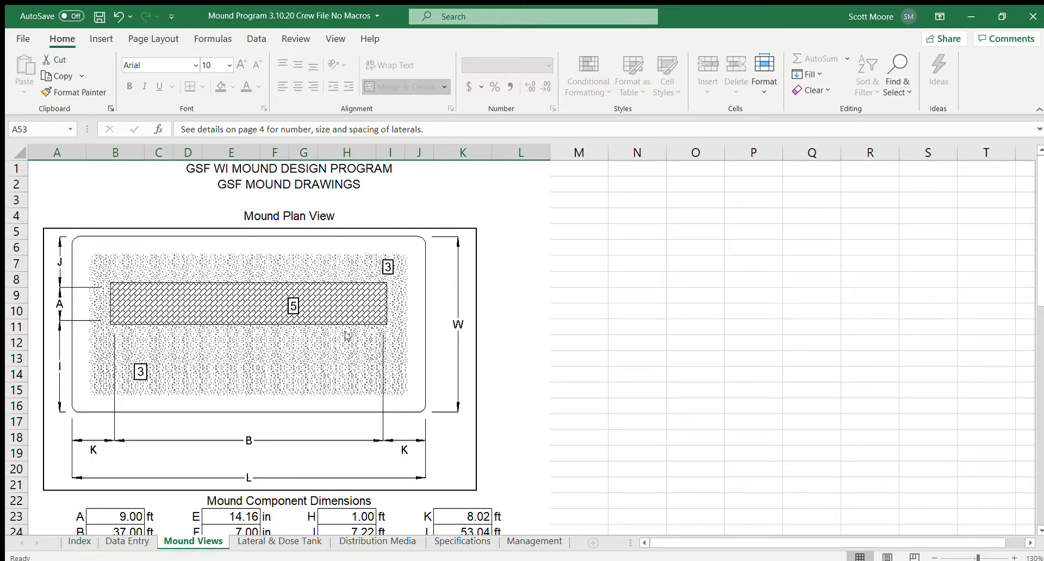
scroll(348, 313, "down", 4)
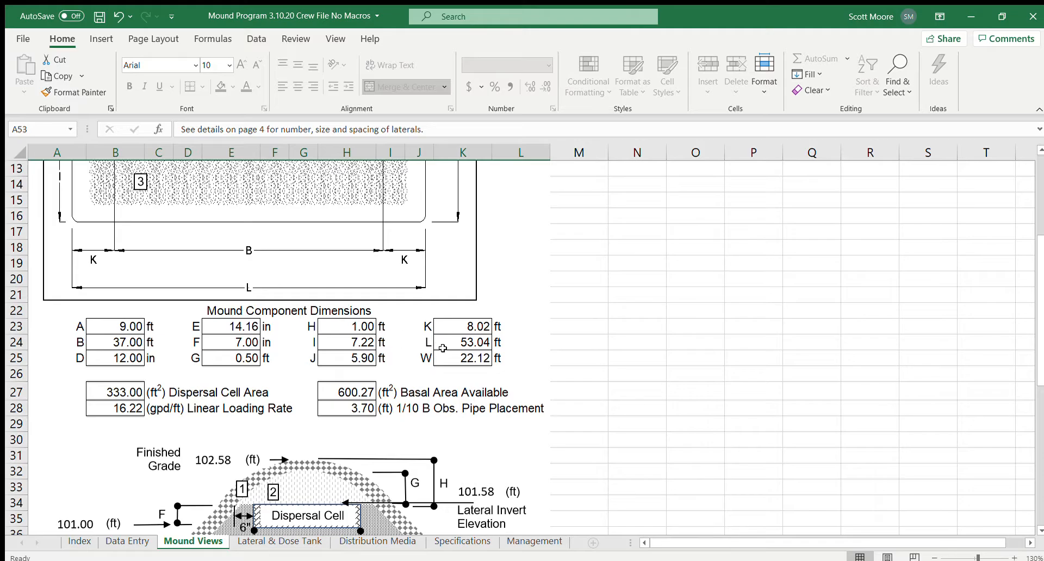
scroll(218, 348, "down", 3)
scroll(237, 348, "down", 3)
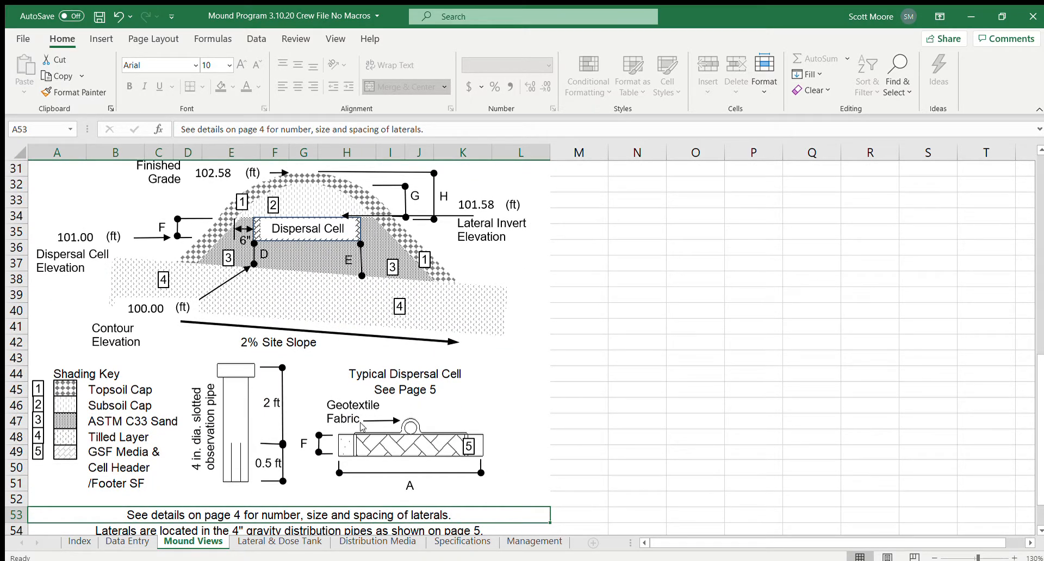
On the Lateral & Dose Tank sheet, replace the single-lateral drawing in the lateral layout space with the distribution box drawing
left_click(274, 537)
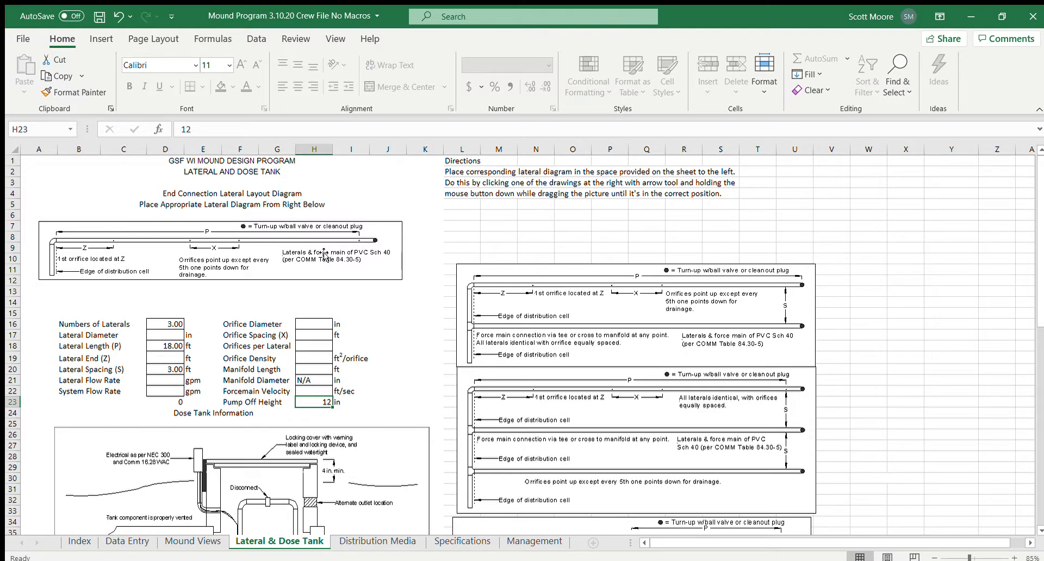
left_click_drag(328, 261, 740, 235)
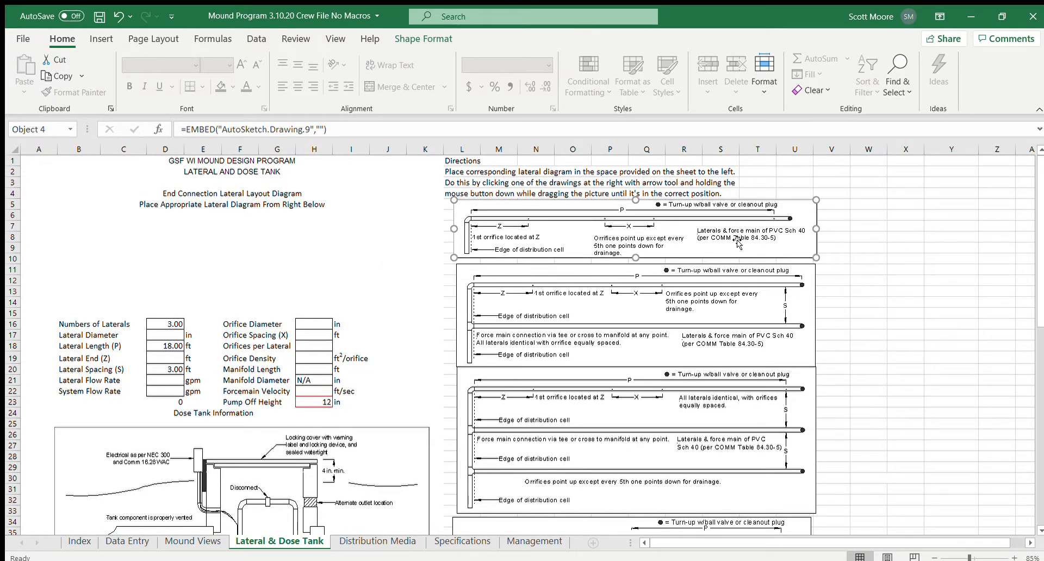
scroll(724, 261, "down", 10)
scroll(719, 275, "down", 6)
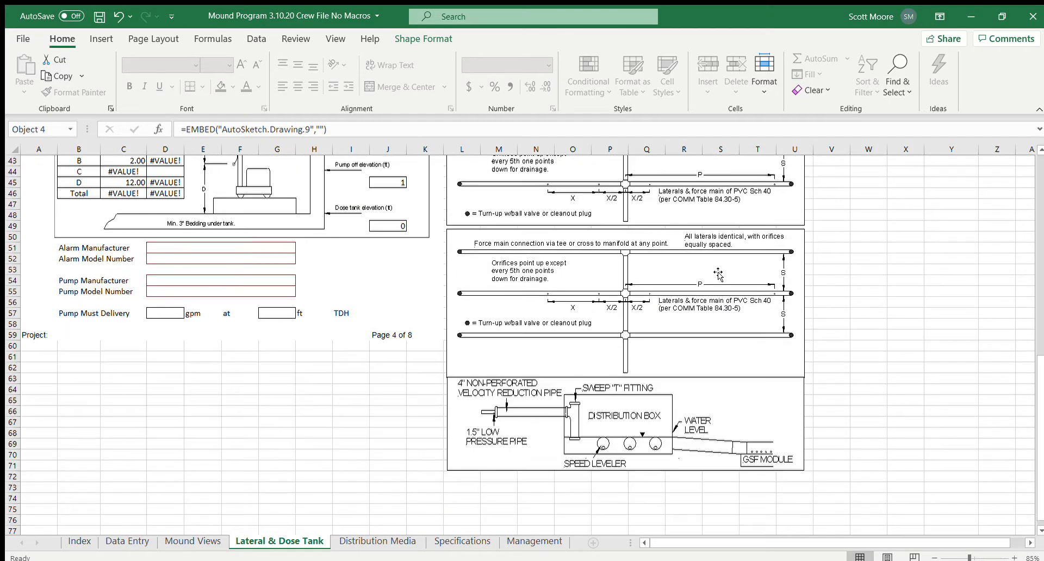
left_click_drag(683, 369, 657, 205)
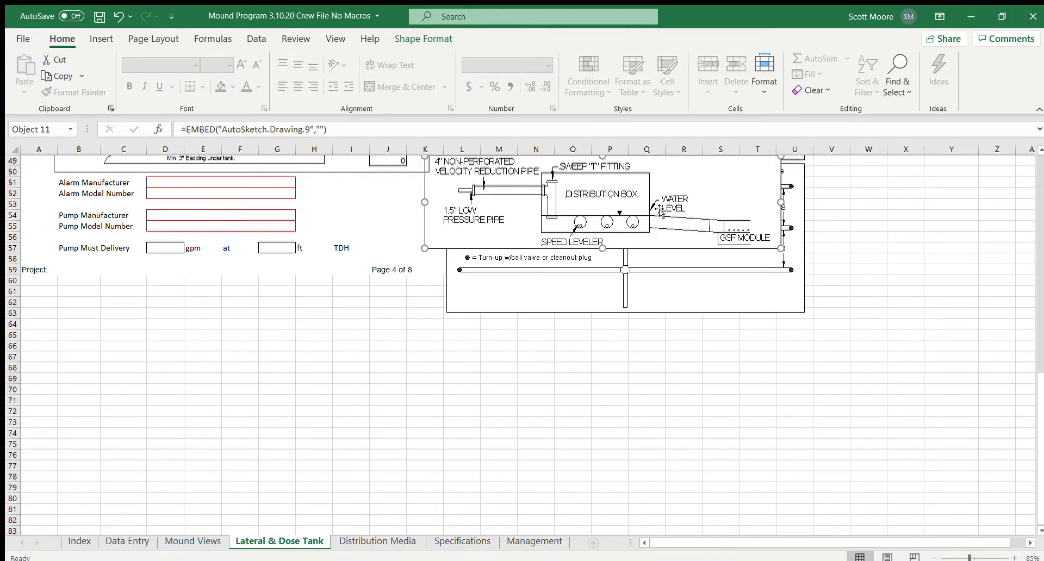
scroll(661, 287, "up", 6)
mouse_move(649, 408)
left_mouse_down()
mouse_move(643, 311)
mouse_move(683, 533)
mouse_move(661, 544)
mouse_move(651, 227)
left_mouse_up()
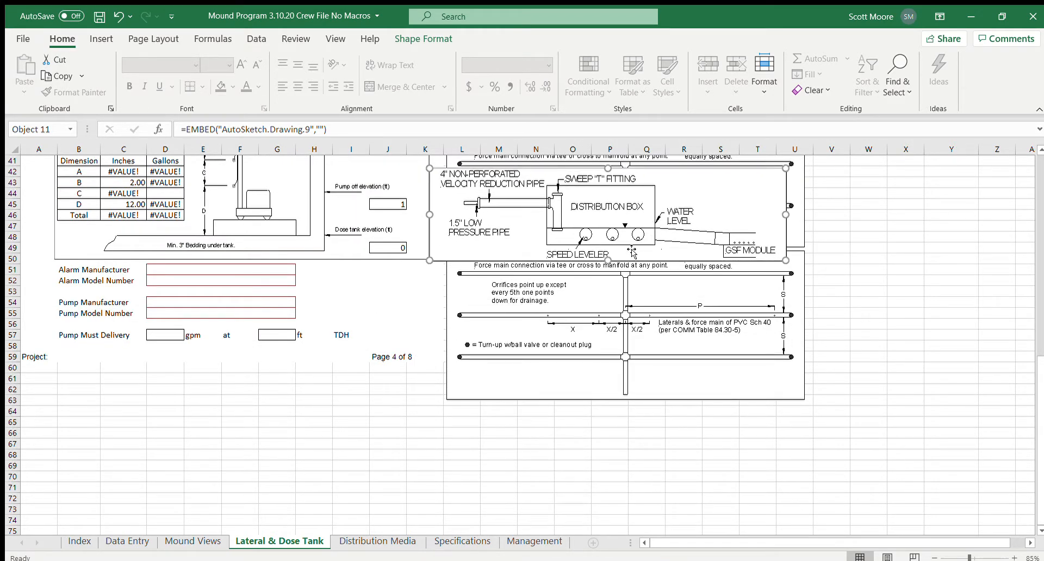
scroll(632, 251, "up", 4)
left_click_drag(617, 353, 641, 218)
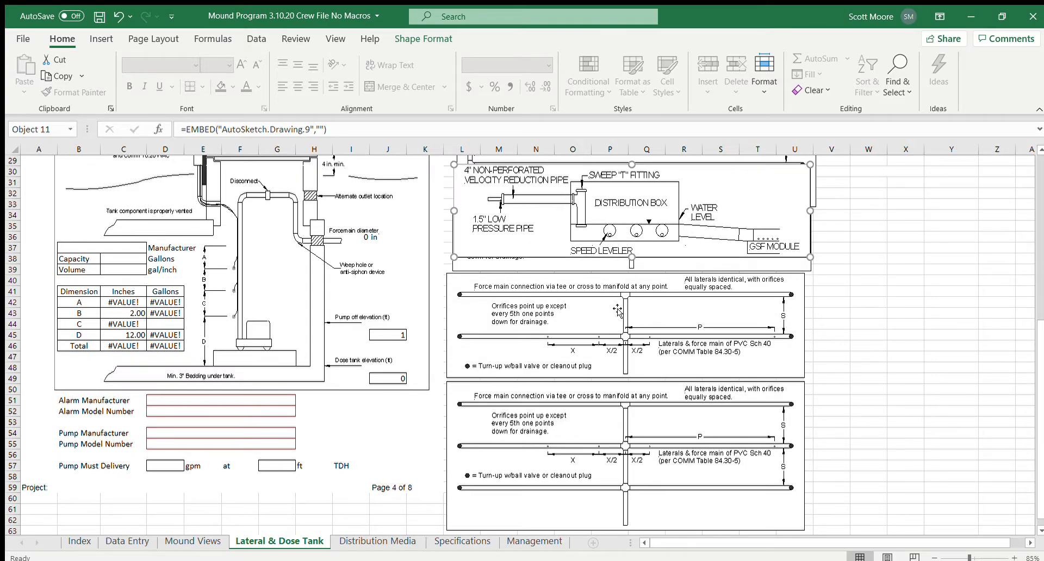
scroll(618, 310, "up", 4)
mouse_move(616, 325)
left_mouse_down()
mouse_move(617, 97)
mouse_move(626, 341)
mouse_move(536, 341)
mouse_move(219, 121)
mouse_move(204, 180)
mouse_move(207, 246)
mouse_move(212, 234)
left_mouse_up()
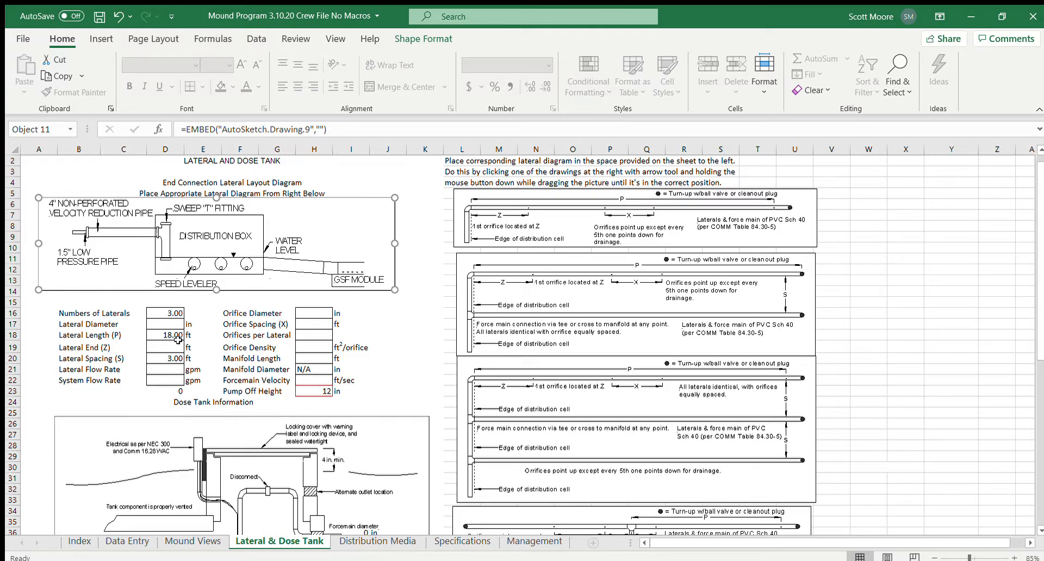
scroll(174, 344, "down", 5)
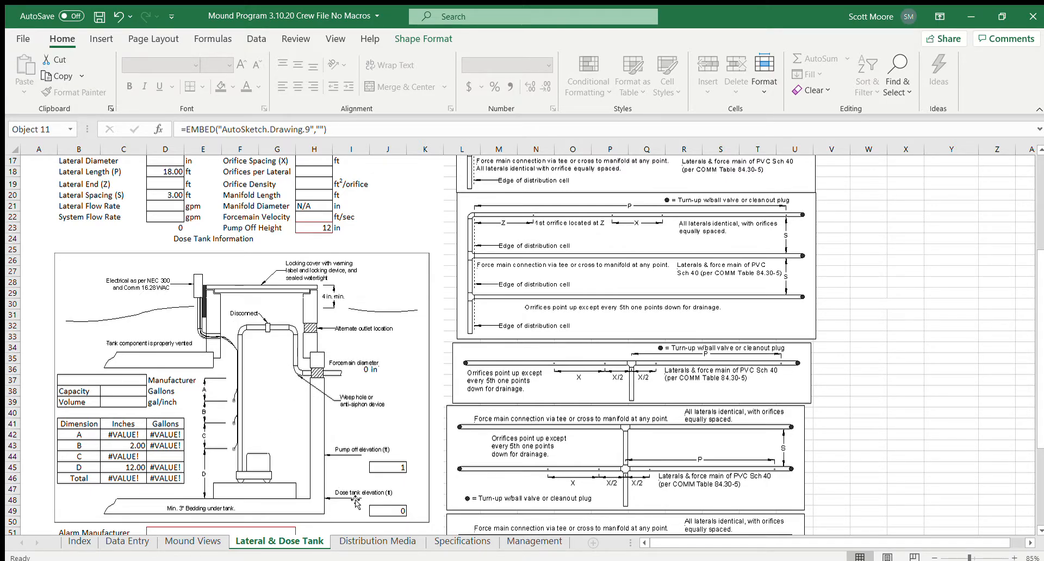
On the Distribution Media sheet, replace the 6 ft wide drawing in the cross-section space with the 9 ft wide A42 drawing
left_click(369, 542)
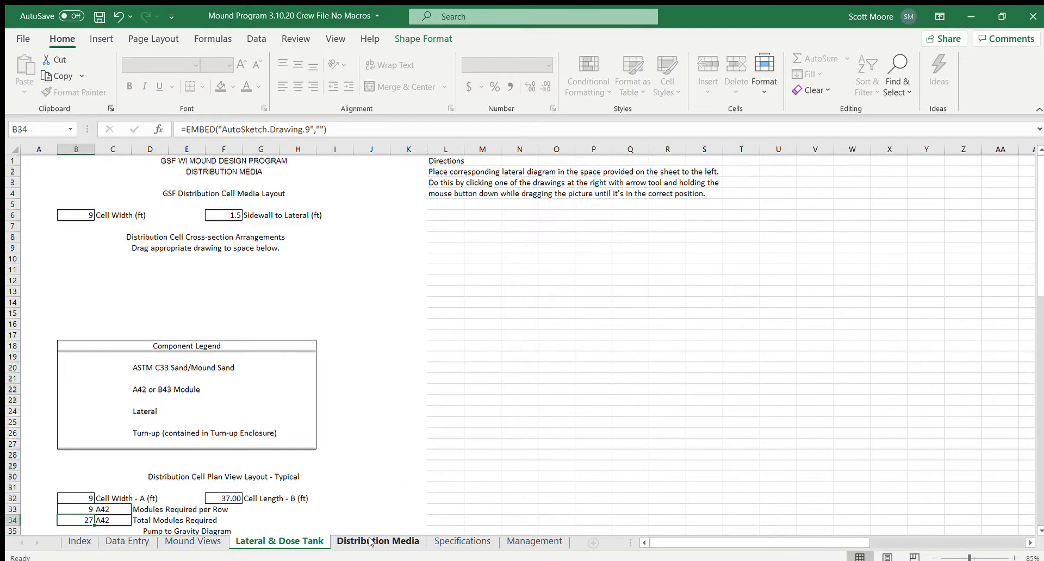
left_click_drag(185, 294, 569, 384)
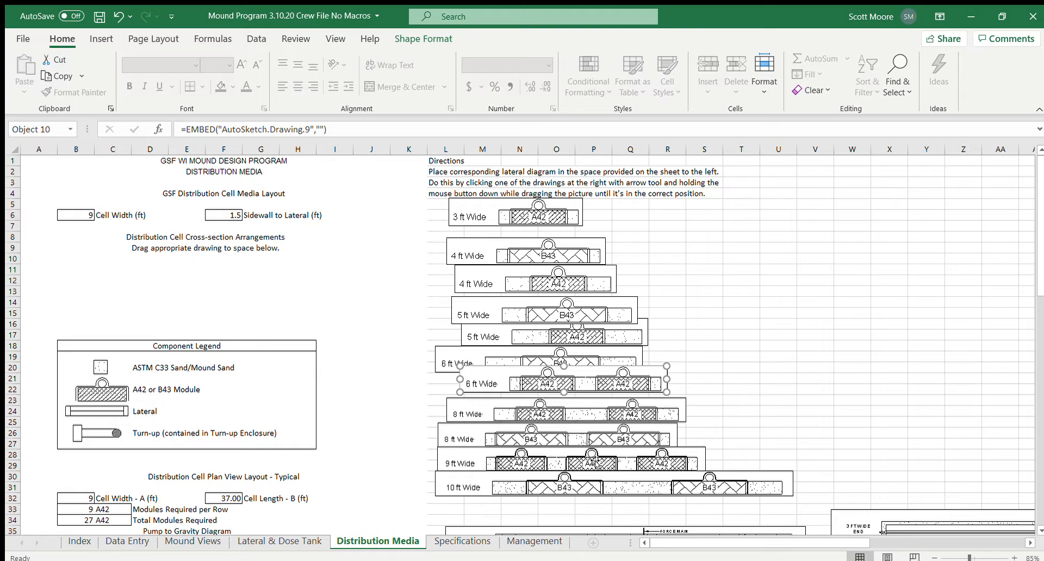
left_click_drag(593, 461, 207, 303)
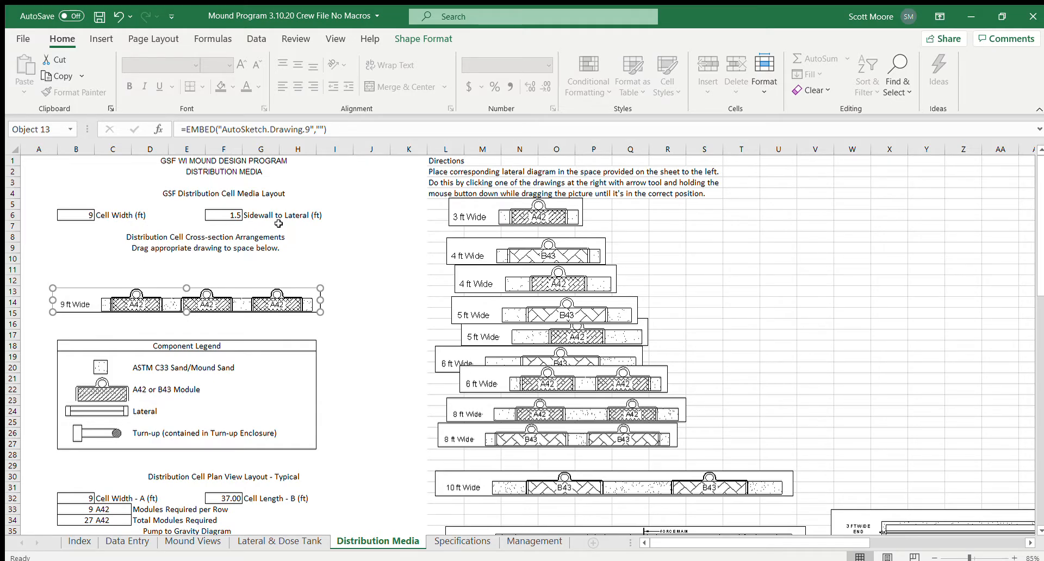
scroll(340, 224, "down", 3)
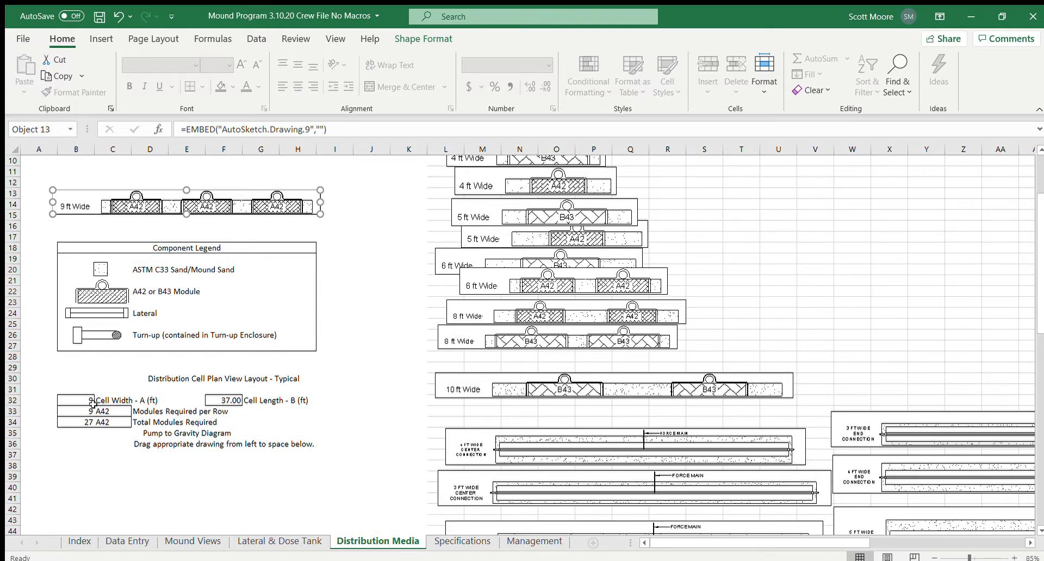
Review the maintenance specifications and the management and contingency plan on the Specifications and Management sheets
left_click(451, 542)
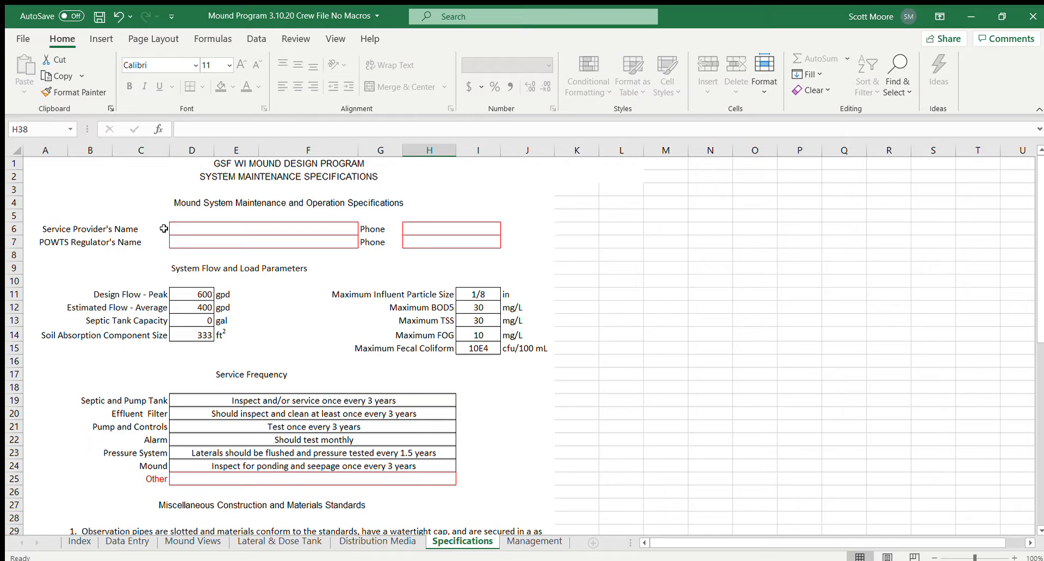
left_click(534, 541)
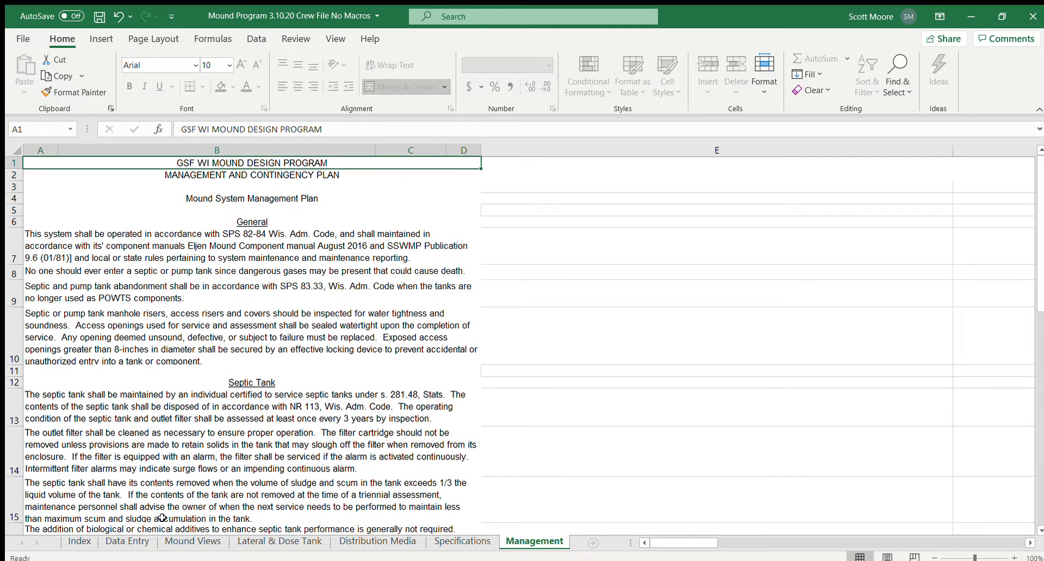
On the Data Entry sheet, change the pressure distribution type to E for an end connection
left_click(133, 541)
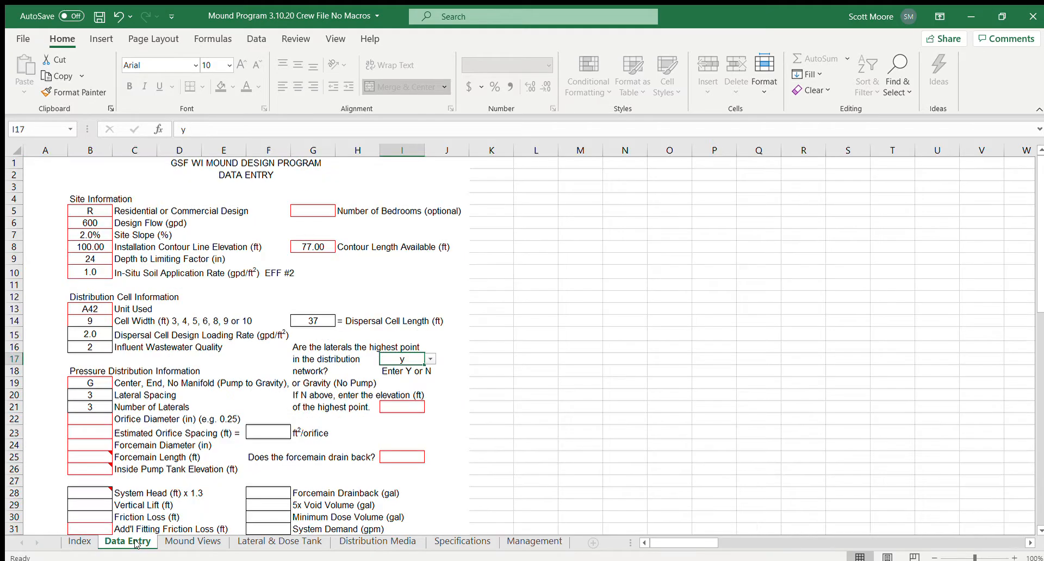
left_click(102, 382)
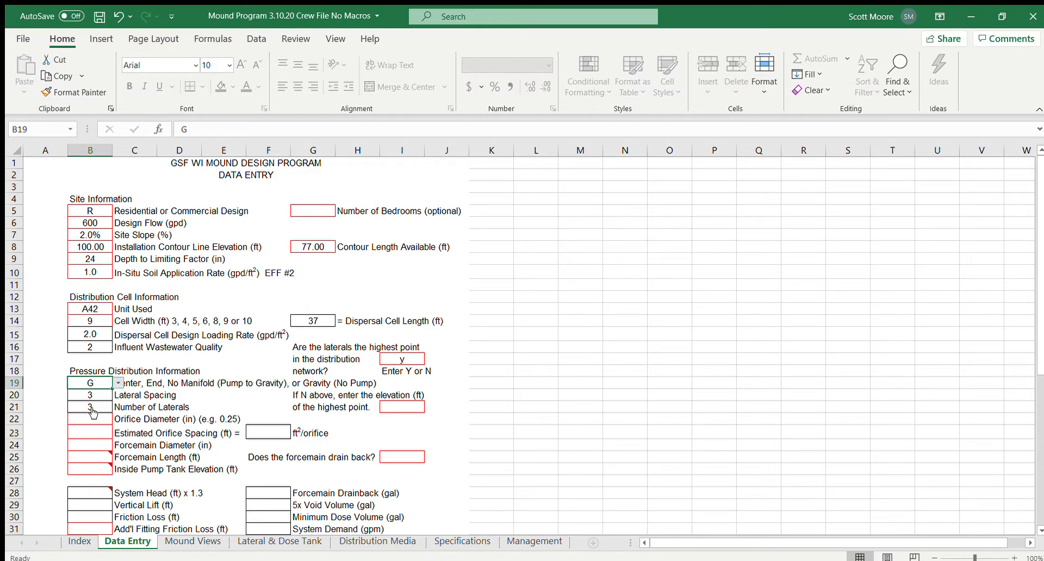
type("E")
key("ctrl+Return")
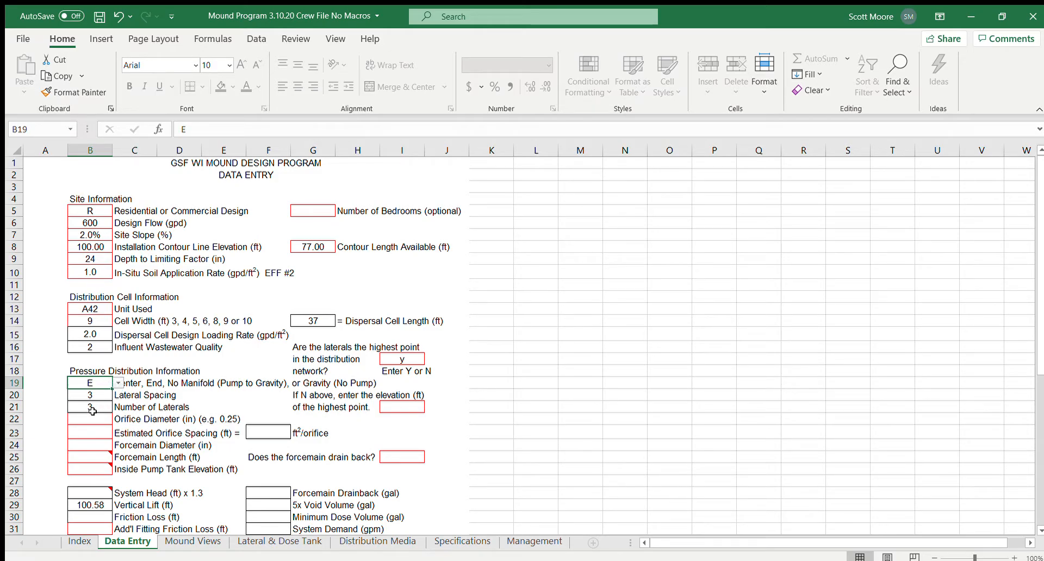
Set the orifice diameter to 0.125 in and the estimated orifice spacing to 2 ft
scroll(109, 413, "down", 3)
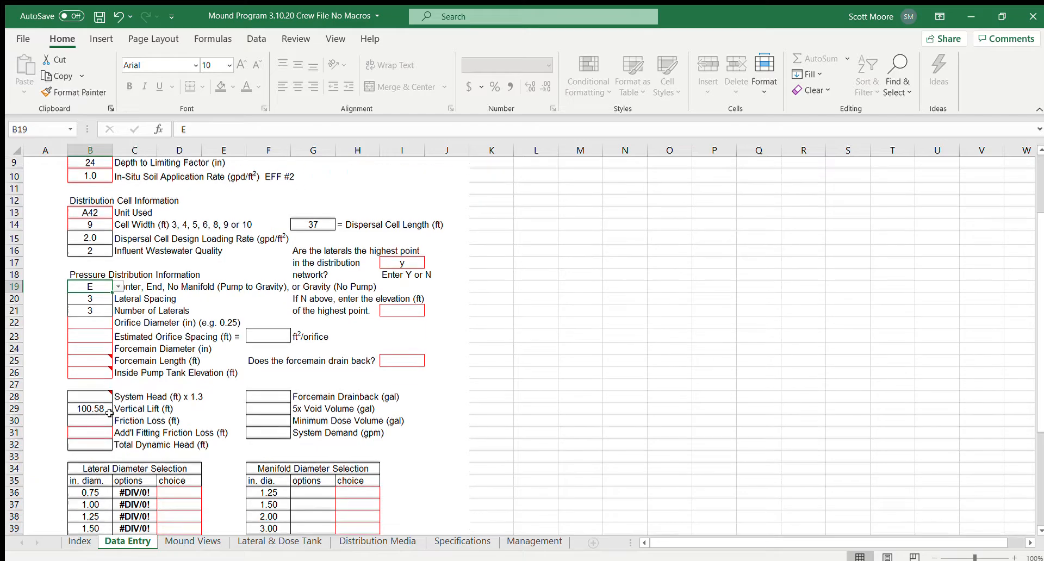
scroll(110, 413, "down", 3)
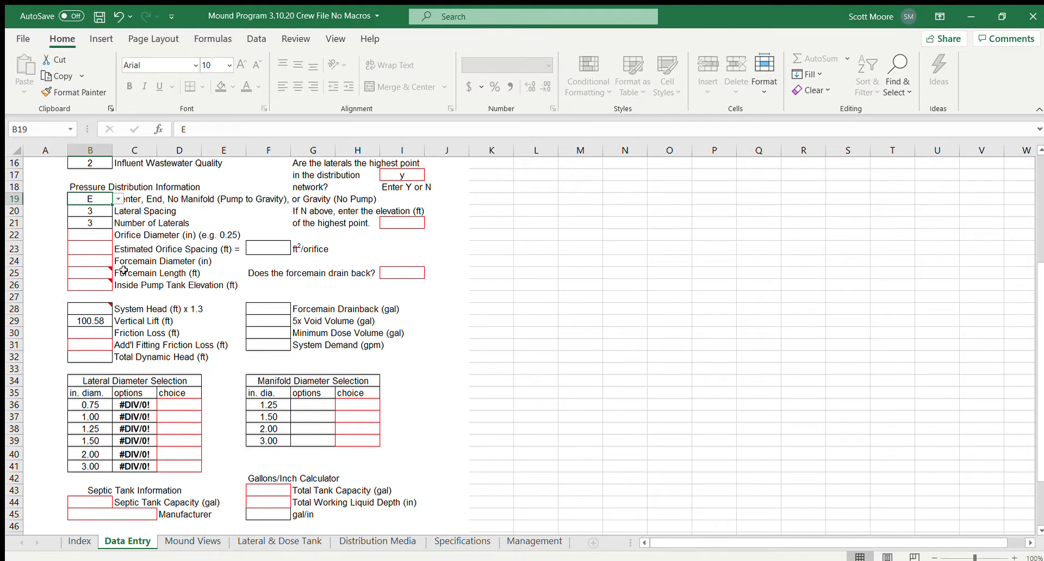
left_click(103, 234)
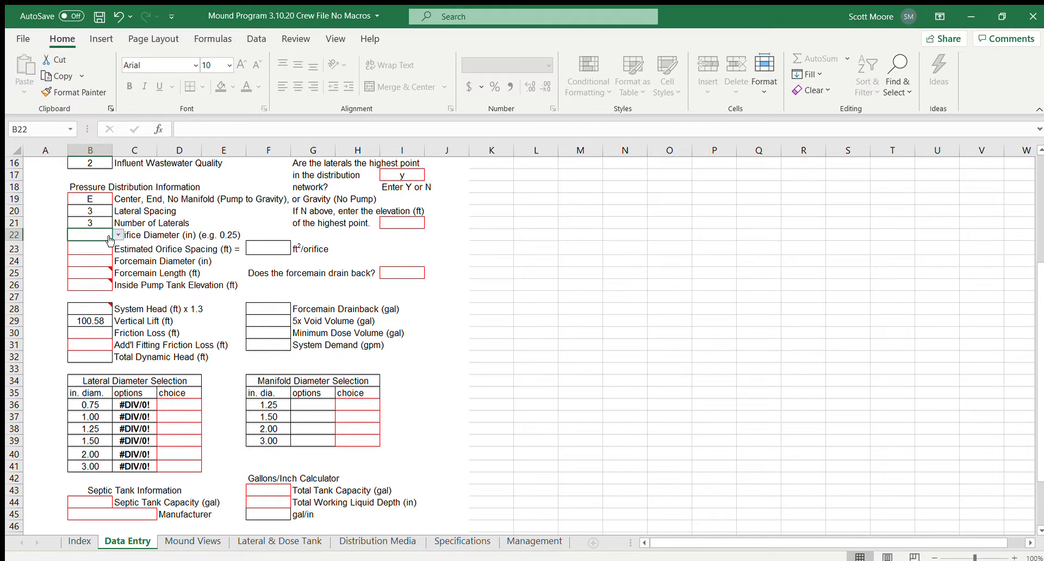
left_click(118, 235)
left_click(106, 250)
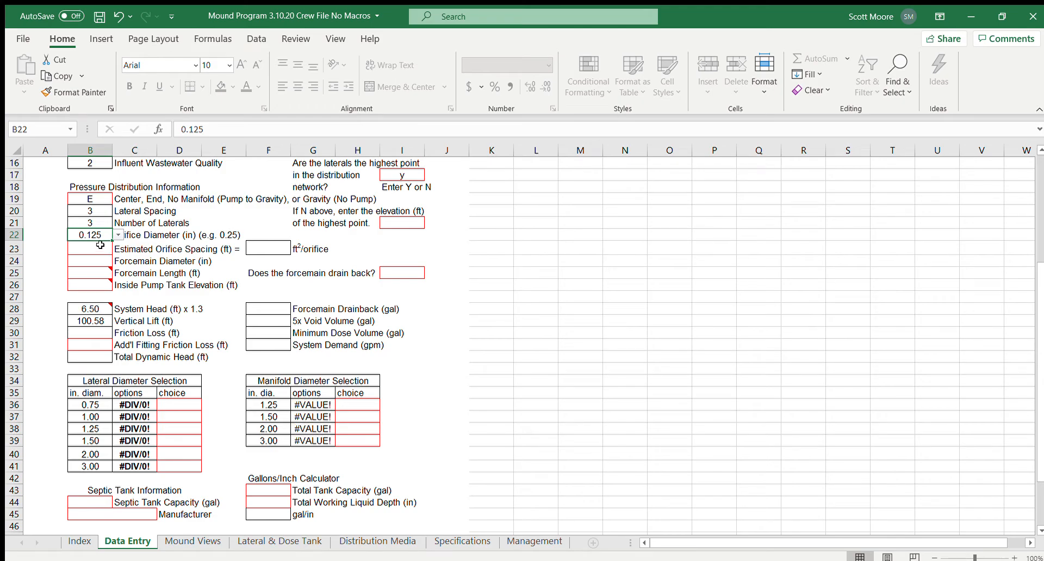
left_click(100, 249)
type("2")
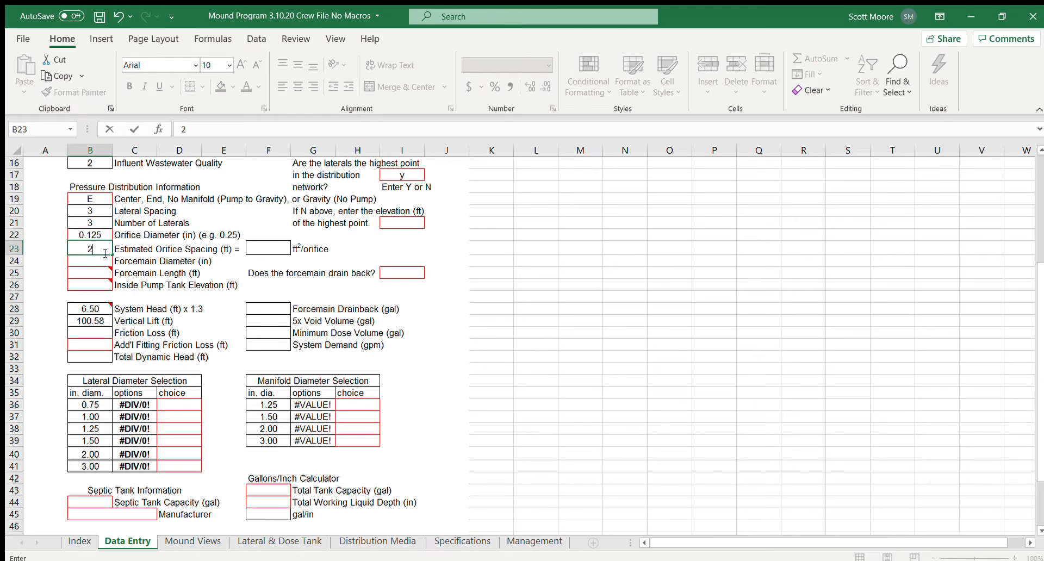
key("Return")
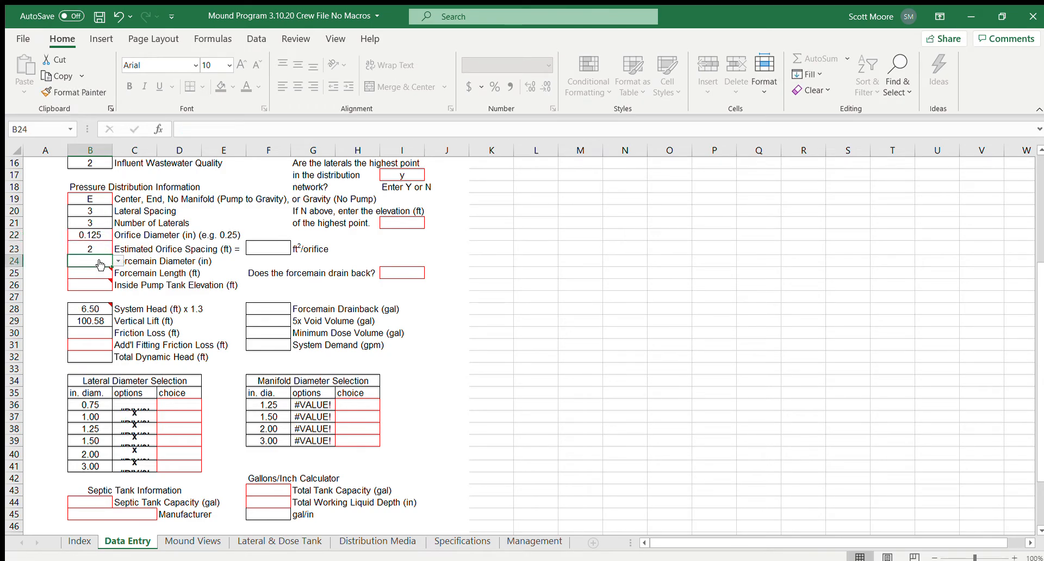
Set the forcemain diameter to 1.5 in and the forcemain length to 25 ft
left_click(119, 262)
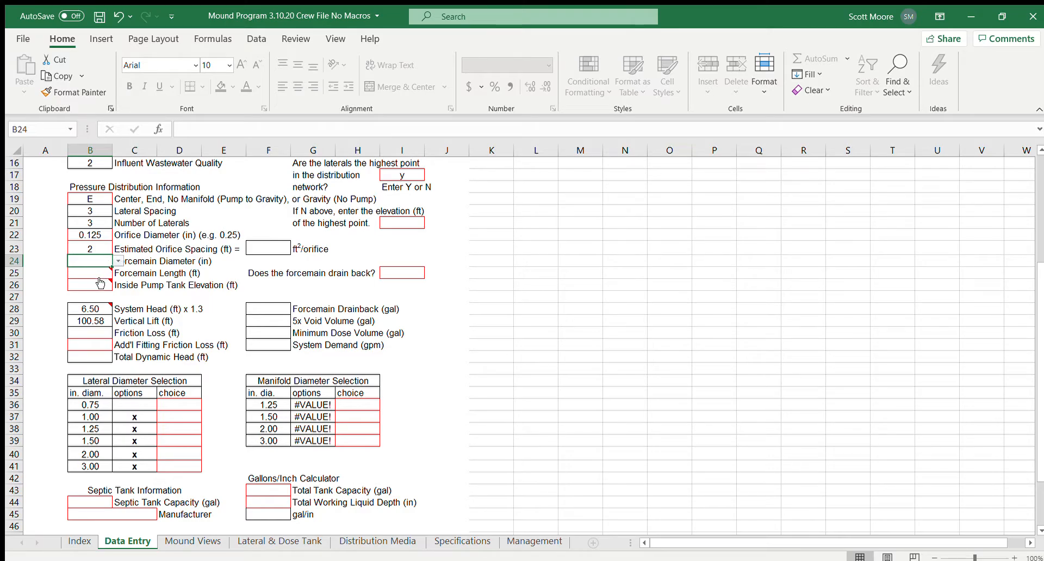
left_click(90, 283)
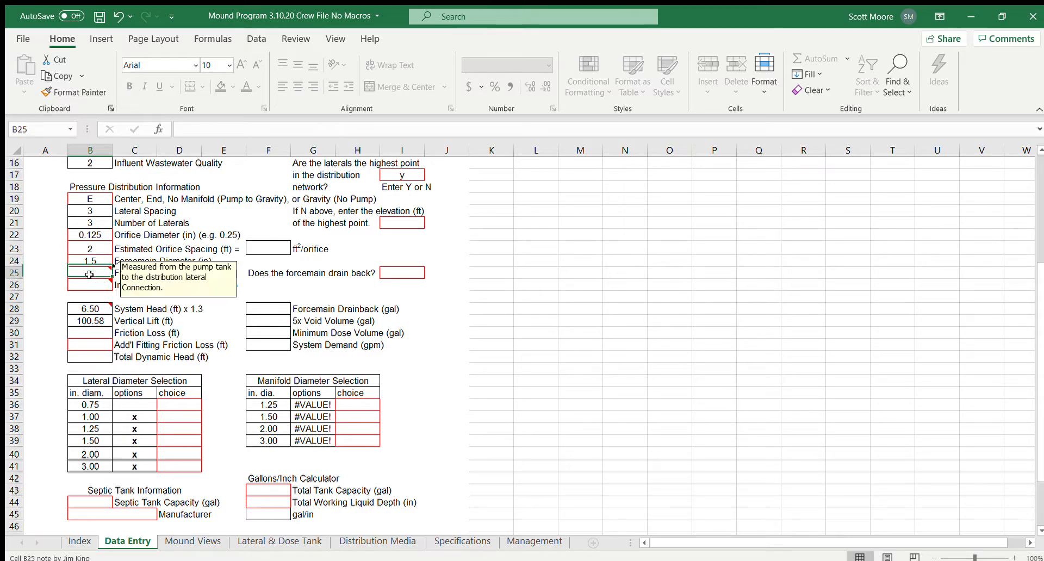
left_click(93, 277)
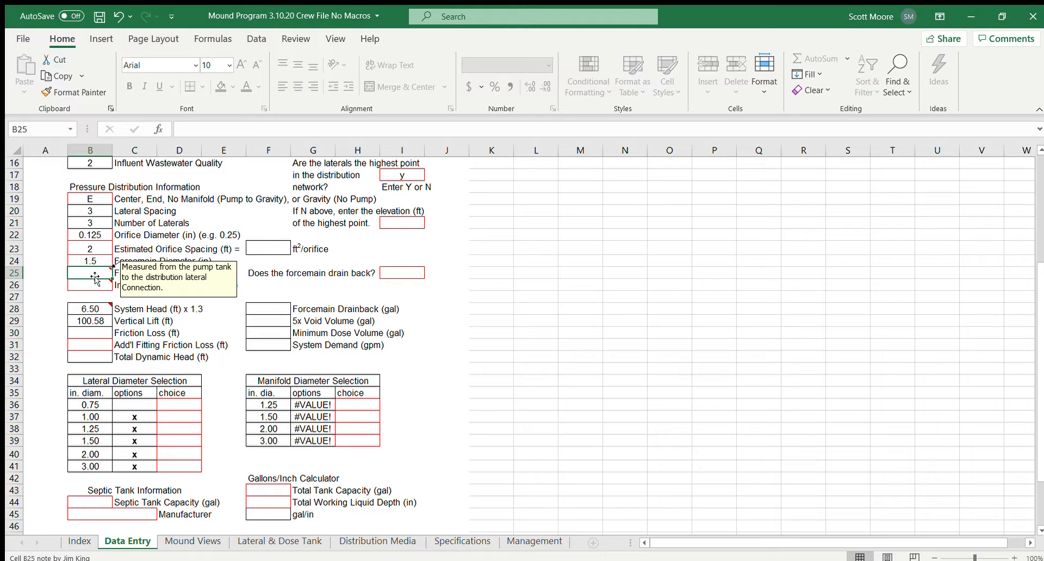
type("25")
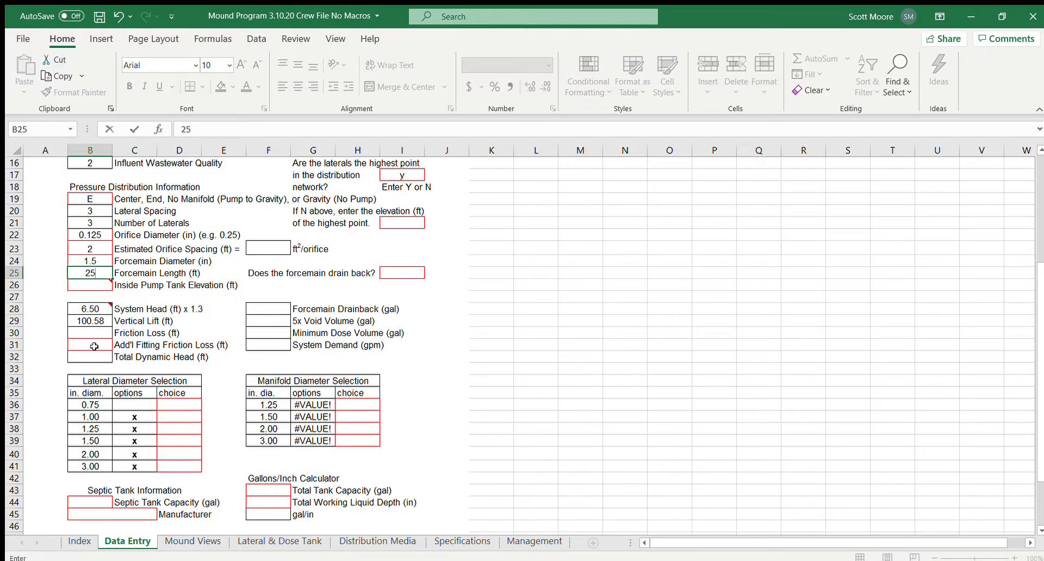
Set the inside pump tank elevation to 99 ft and answer Y for the forcemain draining back
left_click(93, 288)
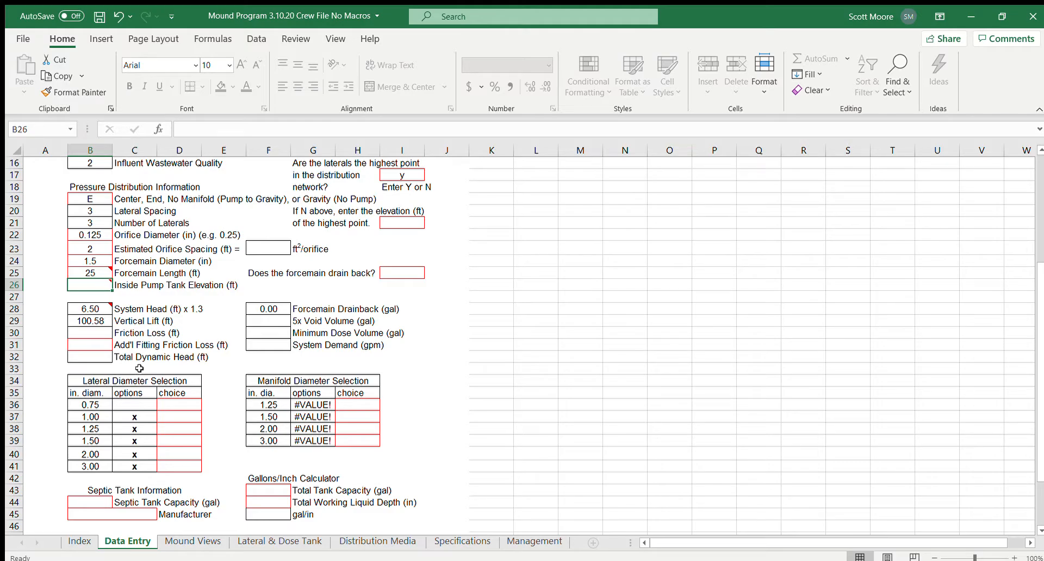
type("43")
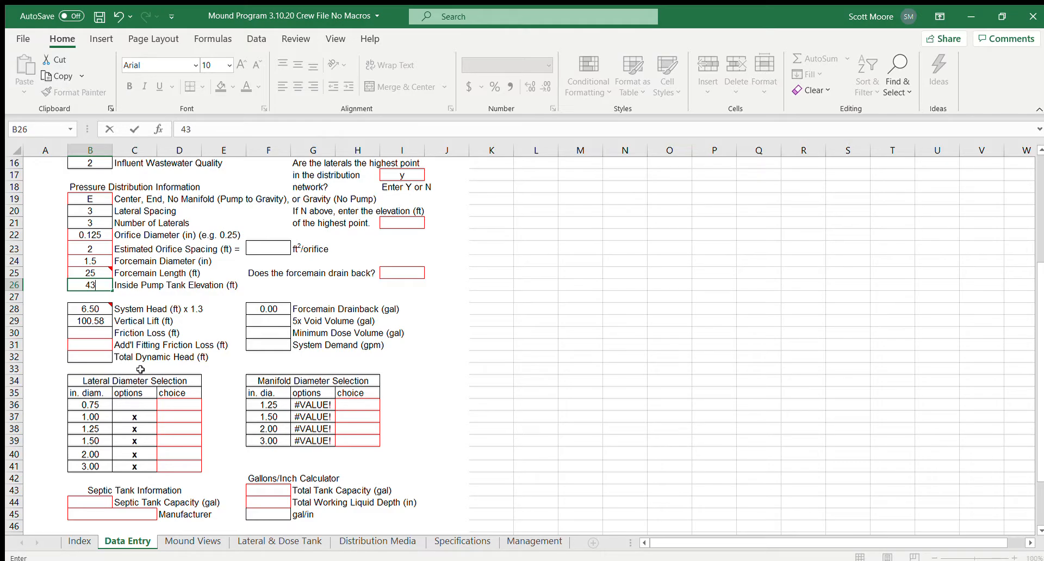
key("BackSpace")
type("99")
left_click(392, 275)
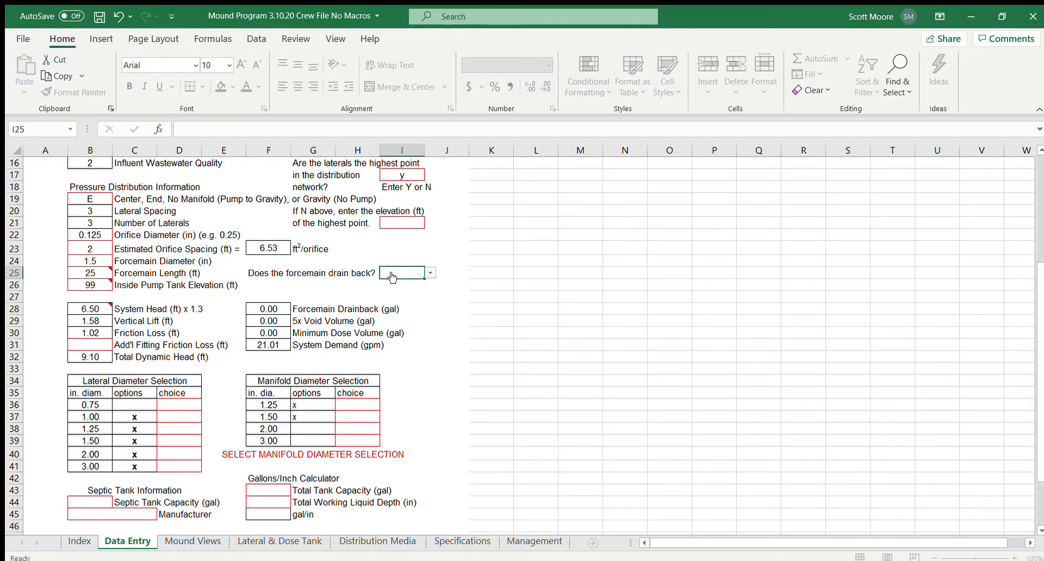
left_click(431, 273)
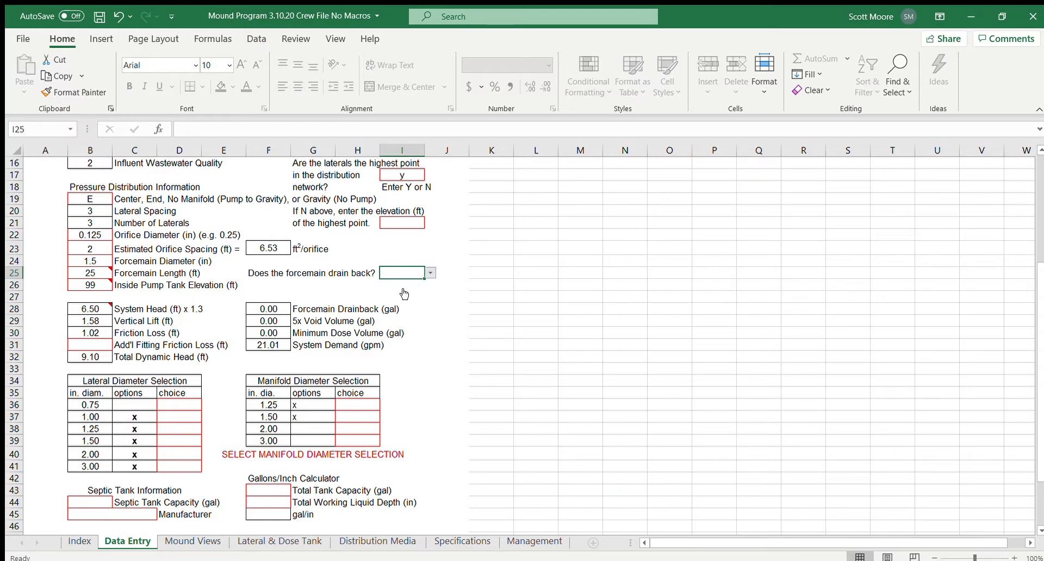
left_click(406, 291)
Mark the 1.25 in choice with an x in both the lateral and manifold diameter selection tables
scroll(85, 346, "down", 3)
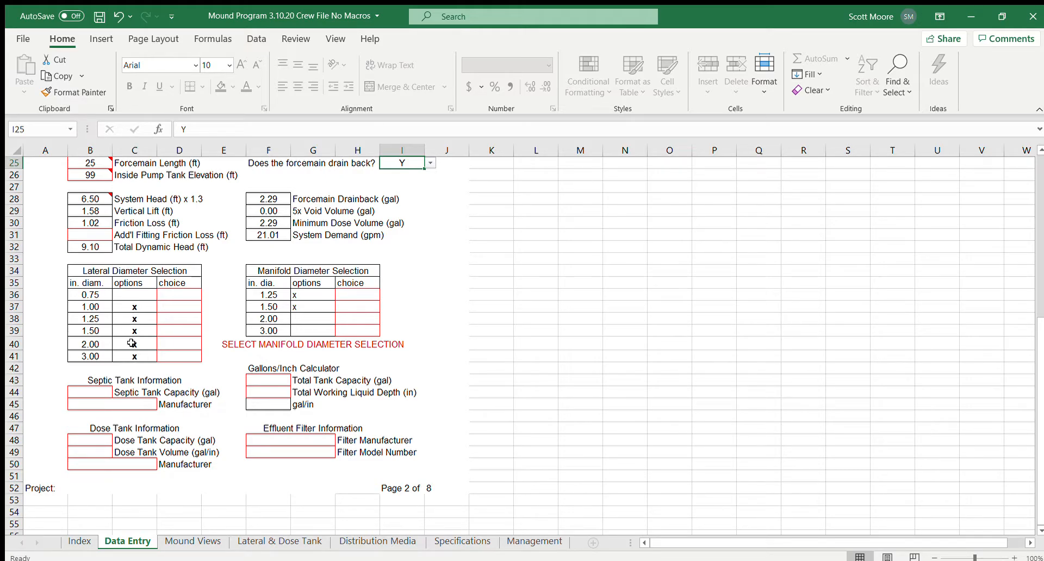
left_click(171, 320)
type("x")
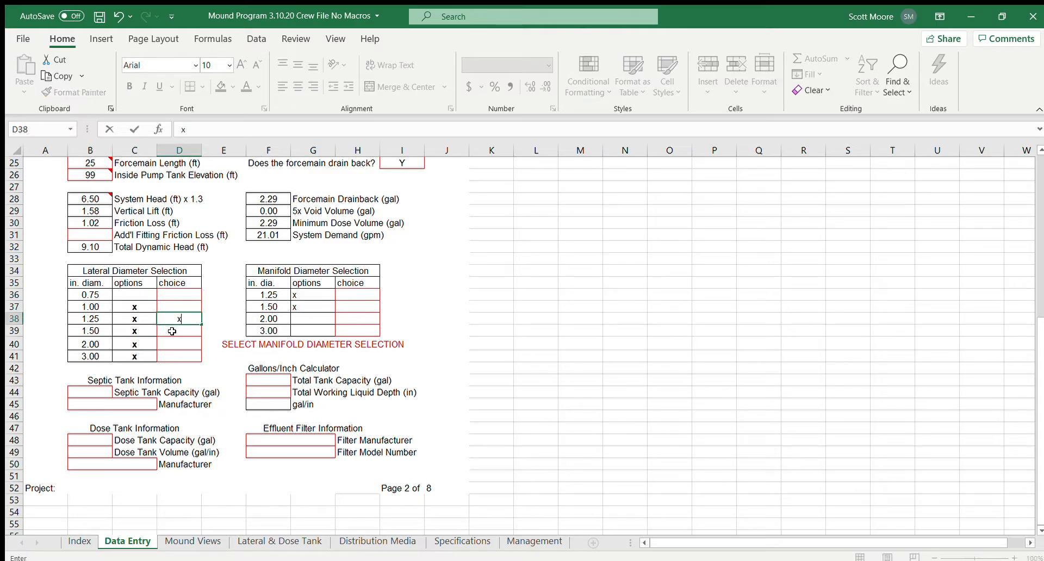
left_click(358, 293)
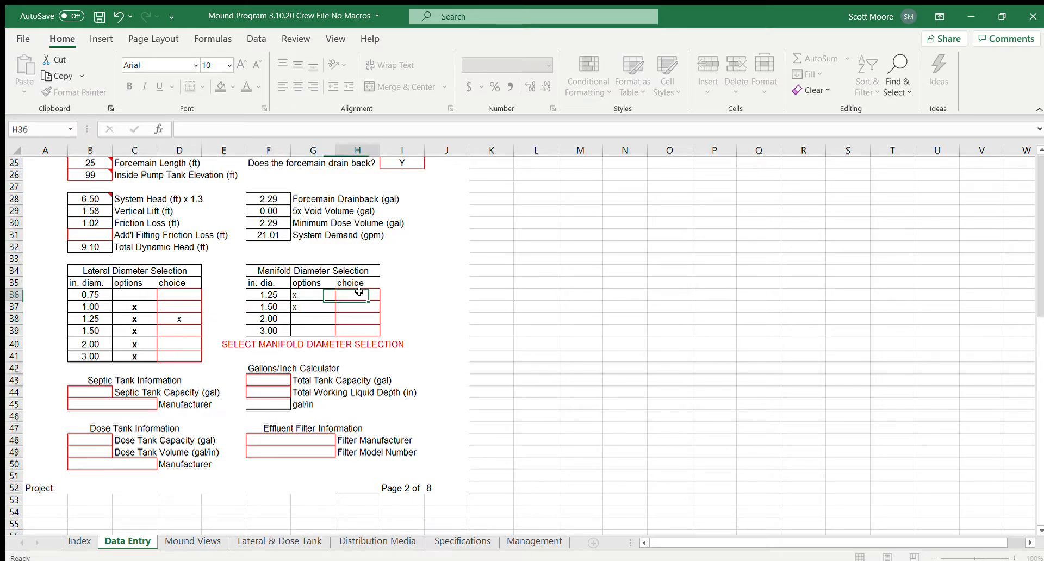
type("x")
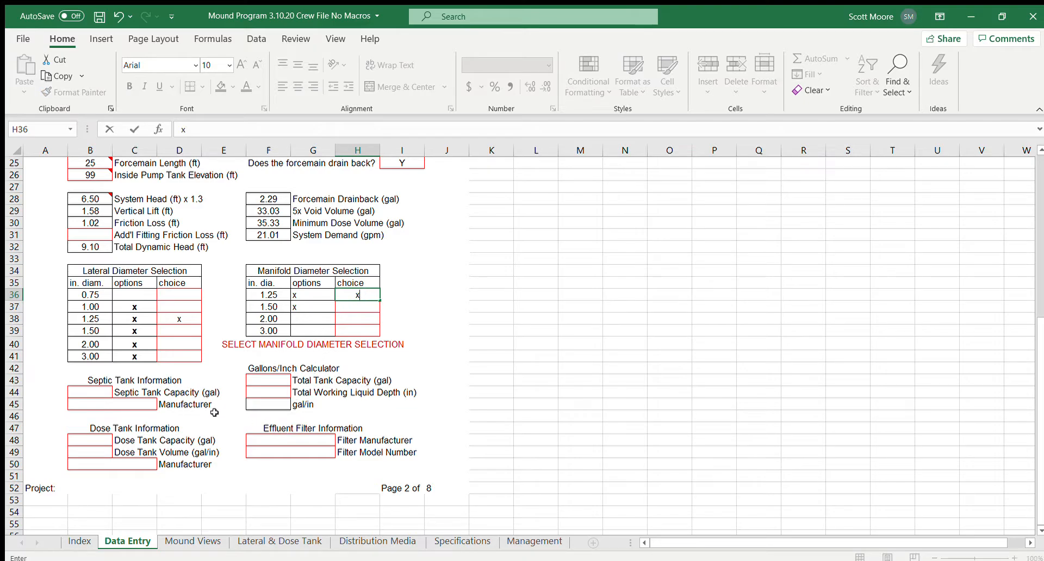
Enter a septic tank capacity of 1250 gal and Weiser as the septic tank manufacturer
left_click(87, 394)
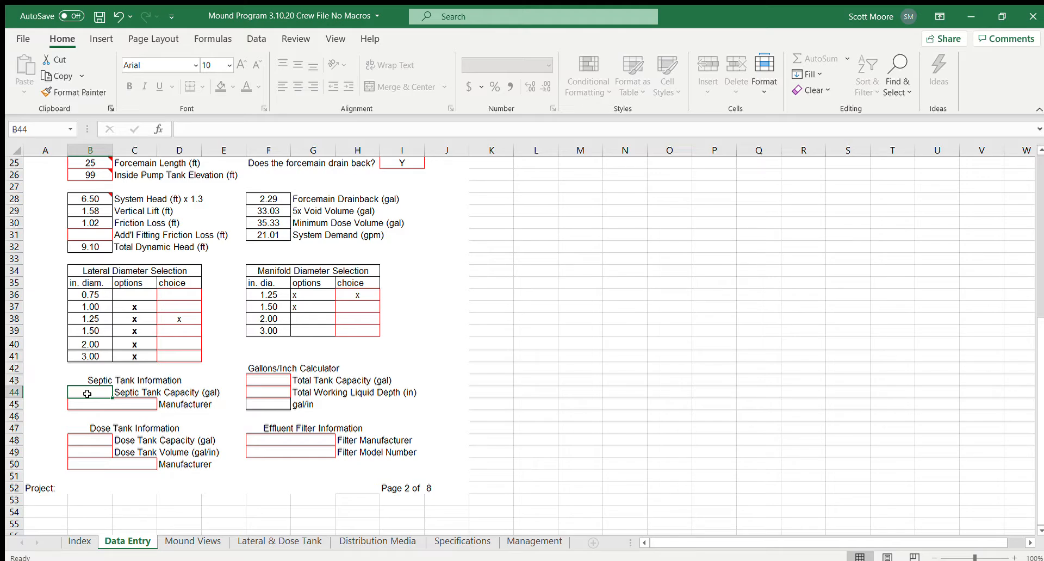
type("120")
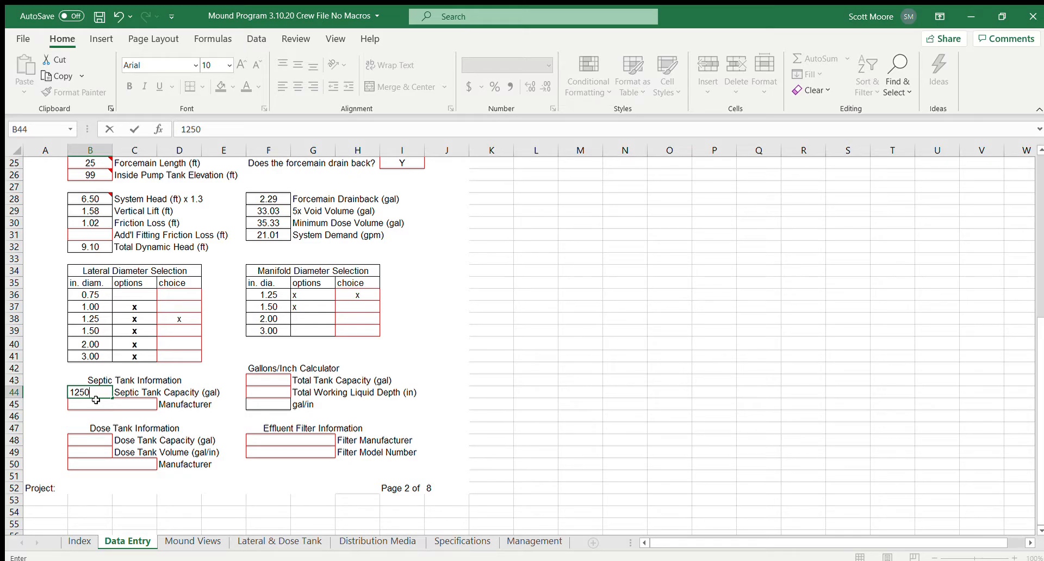
left_click(97, 404)
type("We")
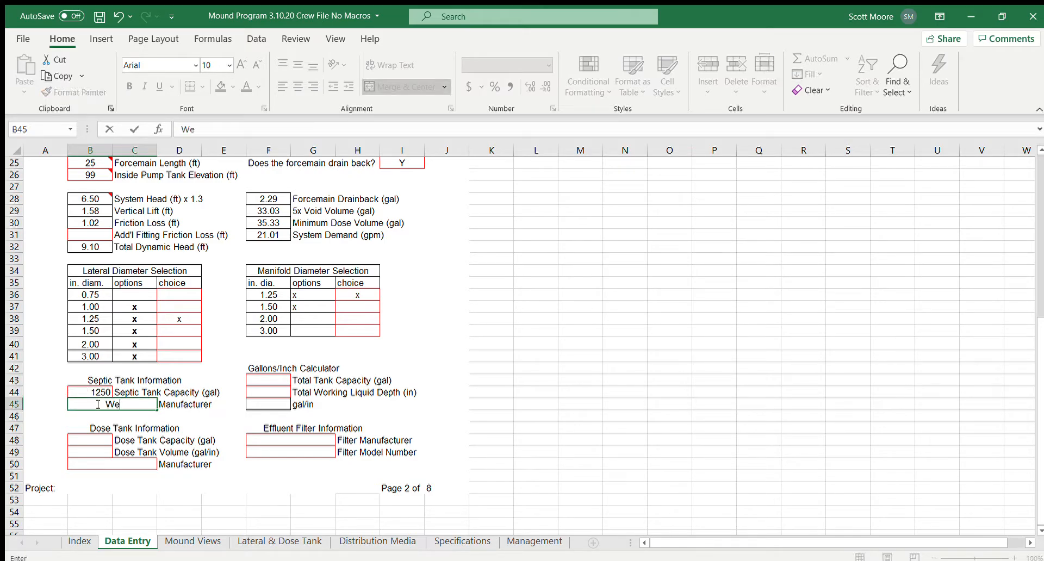
type("iser")
Fill in the dose tank information with 750 gal capacity, 22 gal/in volume and manufacturer Weiser
left_click(90, 441)
type("750")
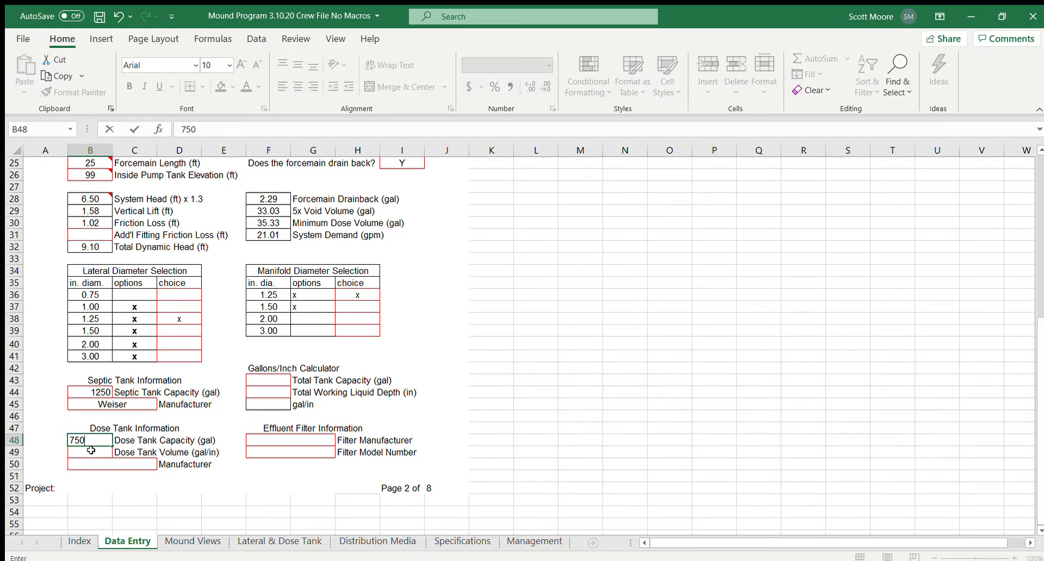
left_click(91, 450)
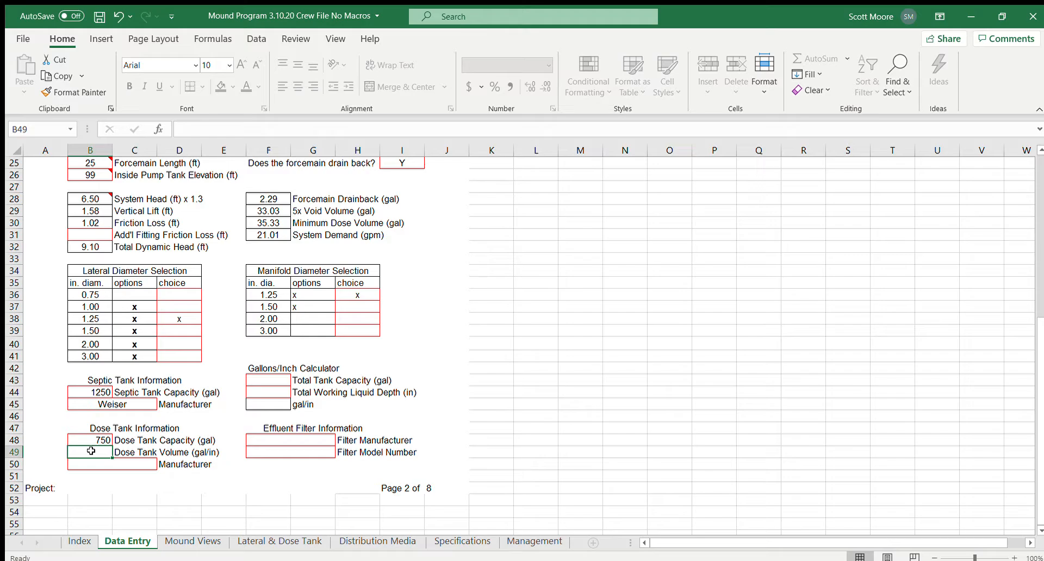
type("22")
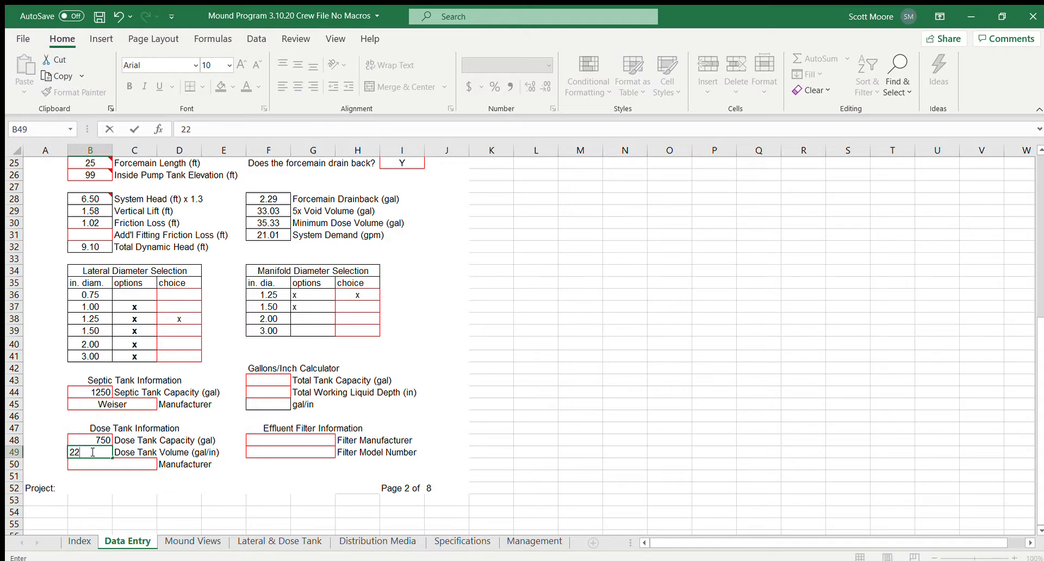
left_click(88, 469)
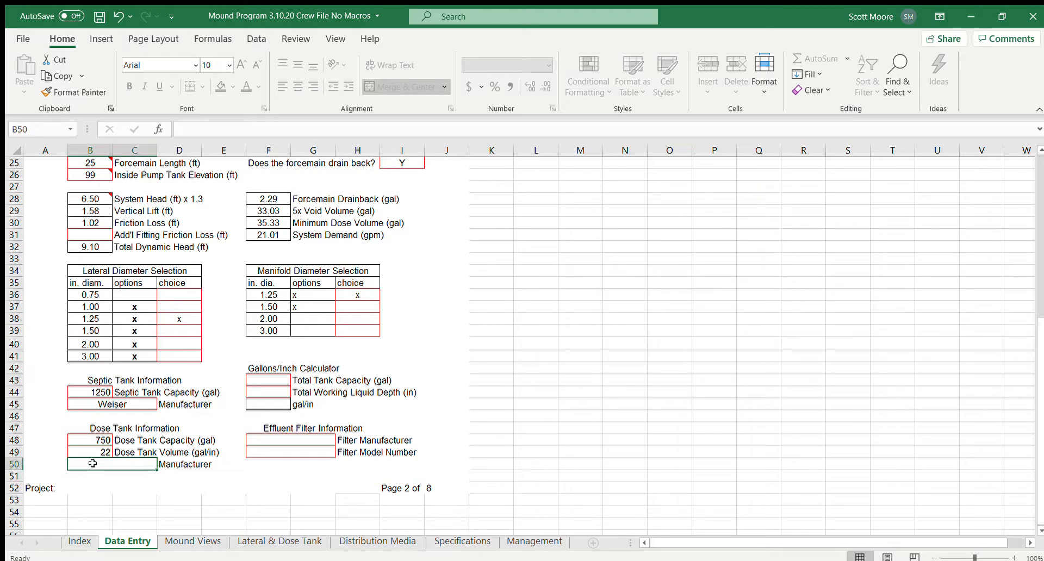
type("Weiser")
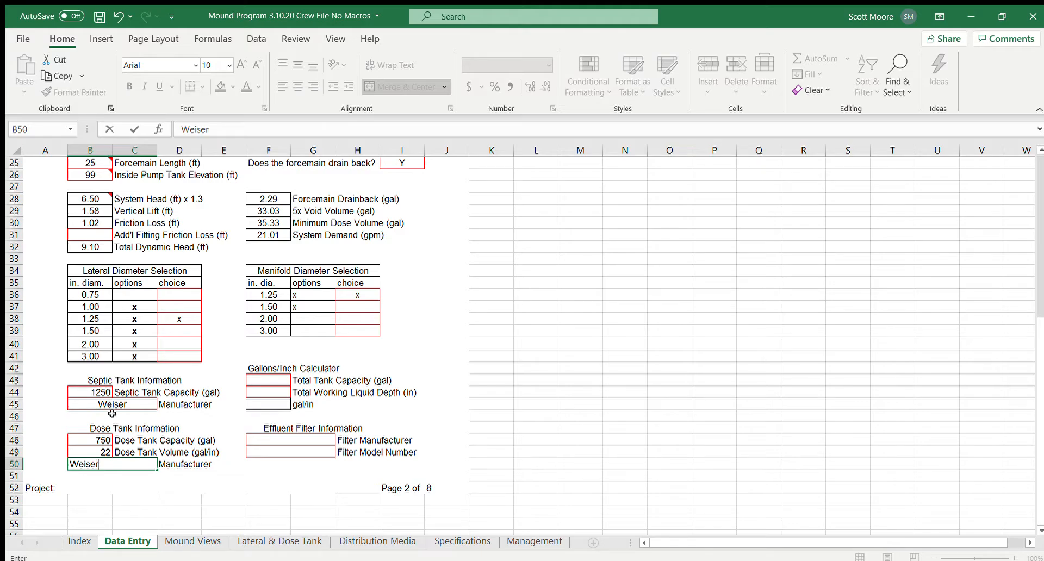
In the gallons/inch calculator, enter a total tank capacity of 1250 gal and a working liquid depth of 43 in
left_click(264, 380)
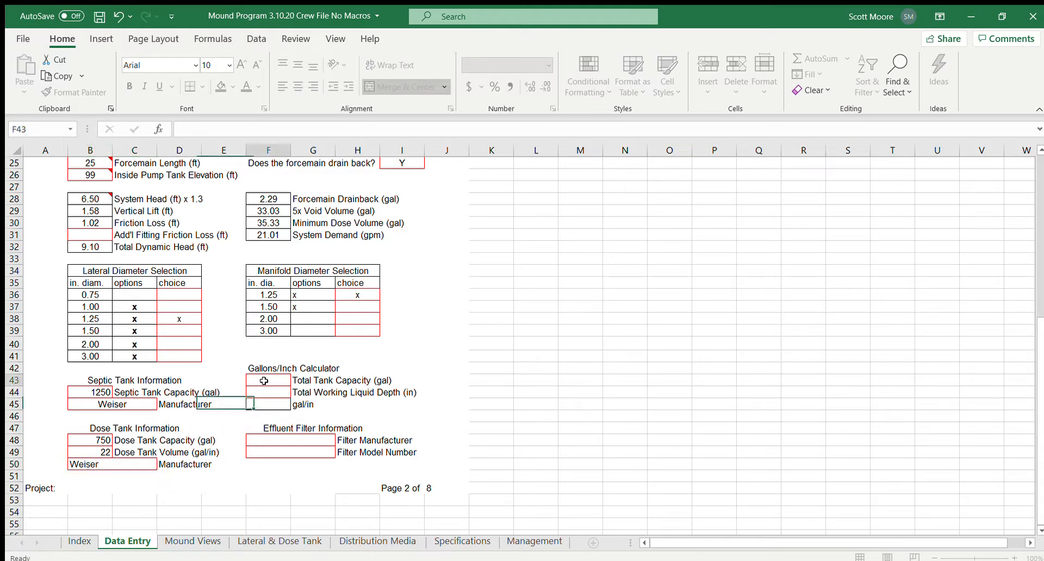
type("1250")
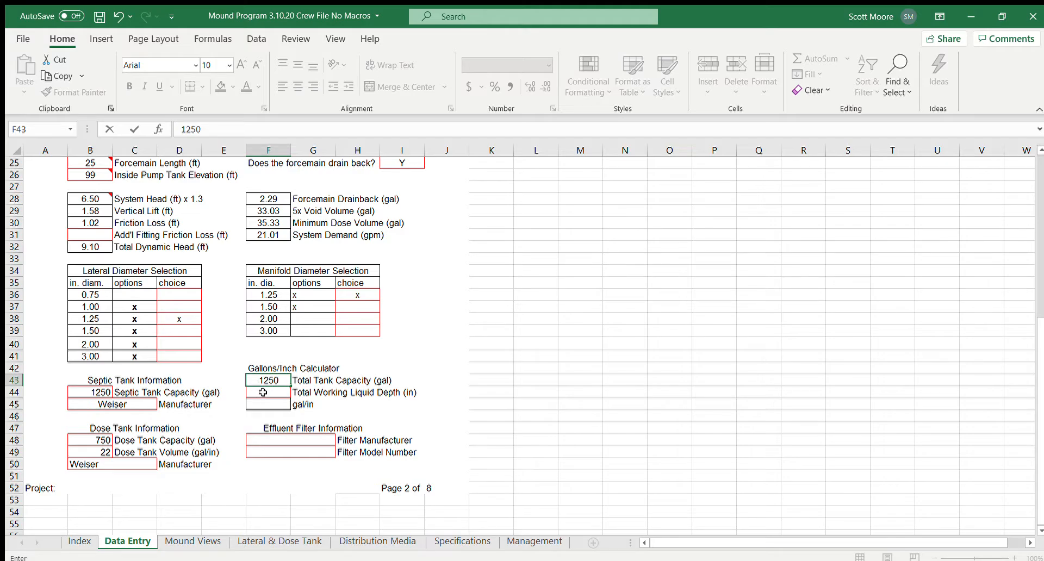
left_click(263, 392)
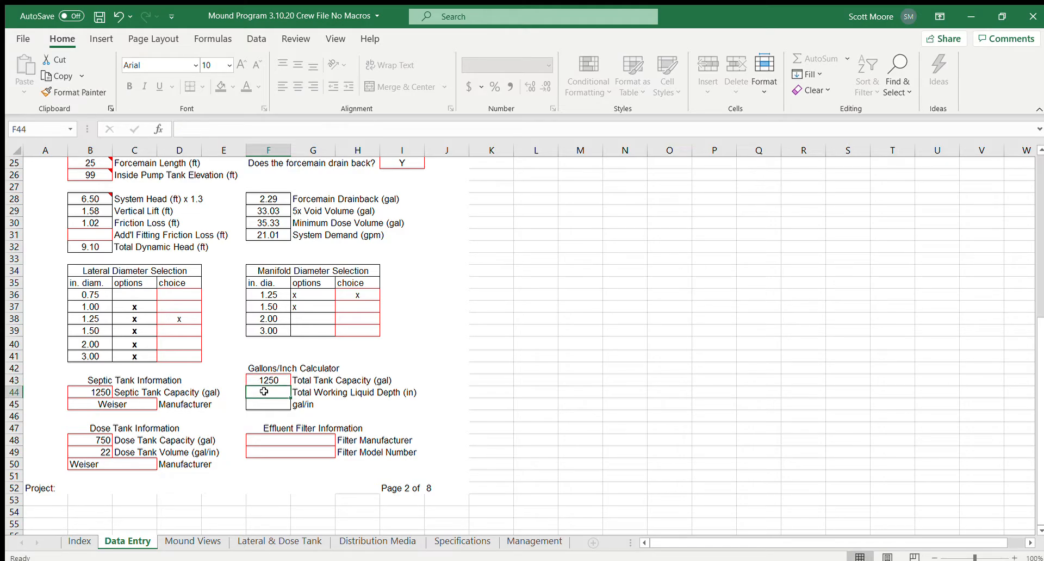
type("43")
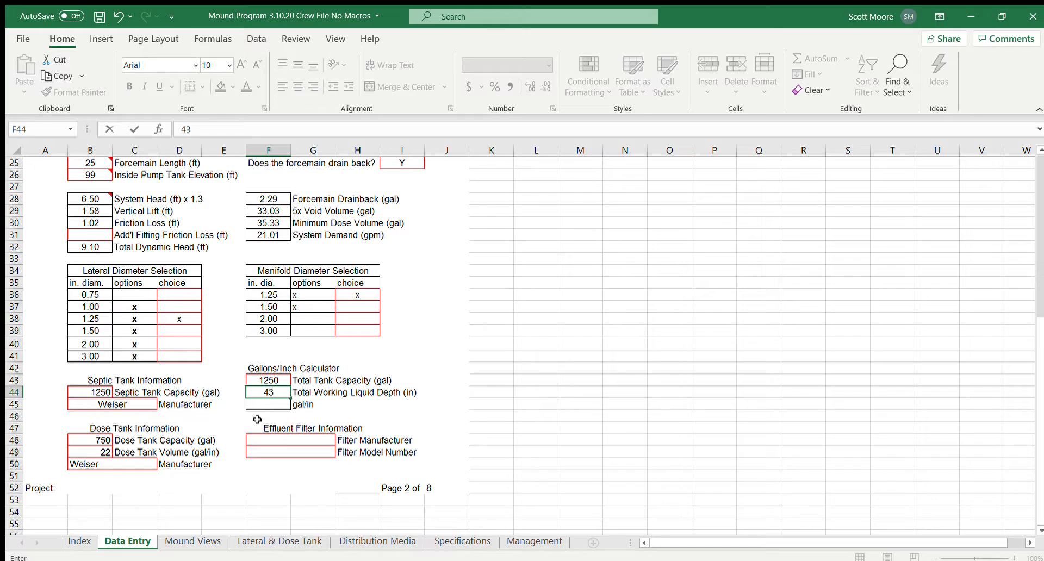
Fill in the effluent filter information with manufacturer Polyloc and model number 525
left_click(265, 441)
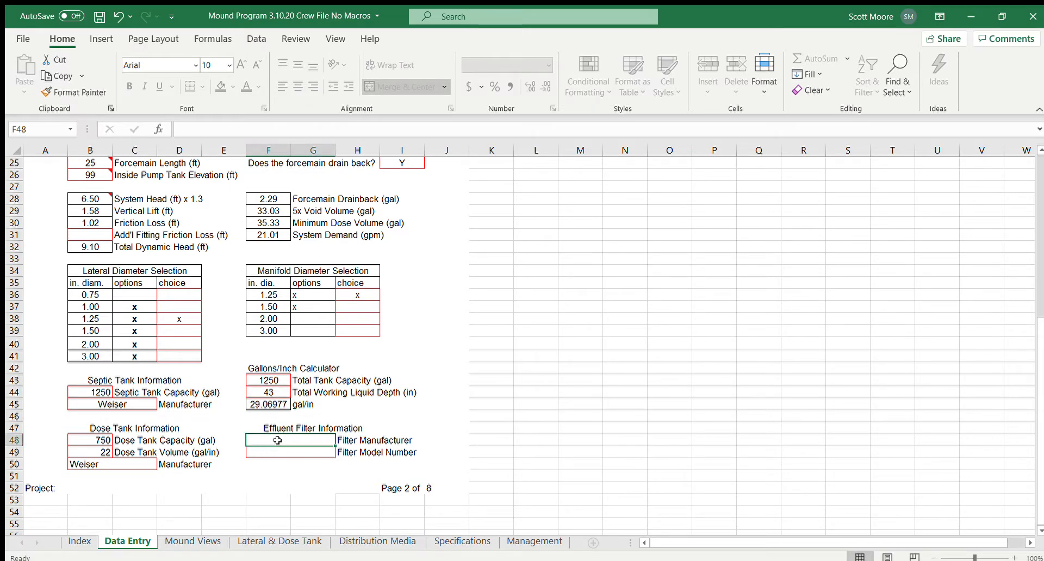
type("Po")
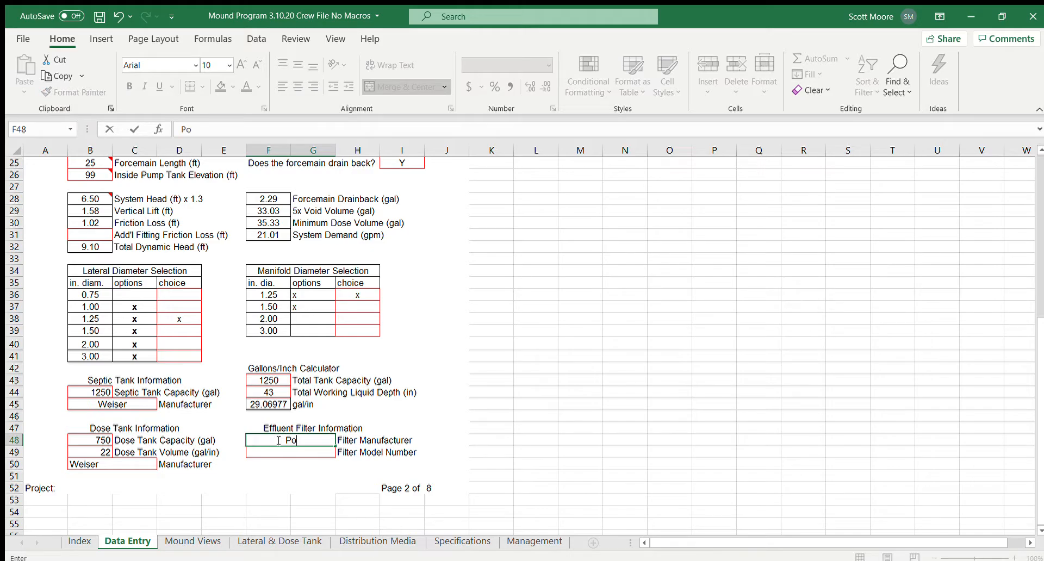
type("lyloc")
left_click(287, 450)
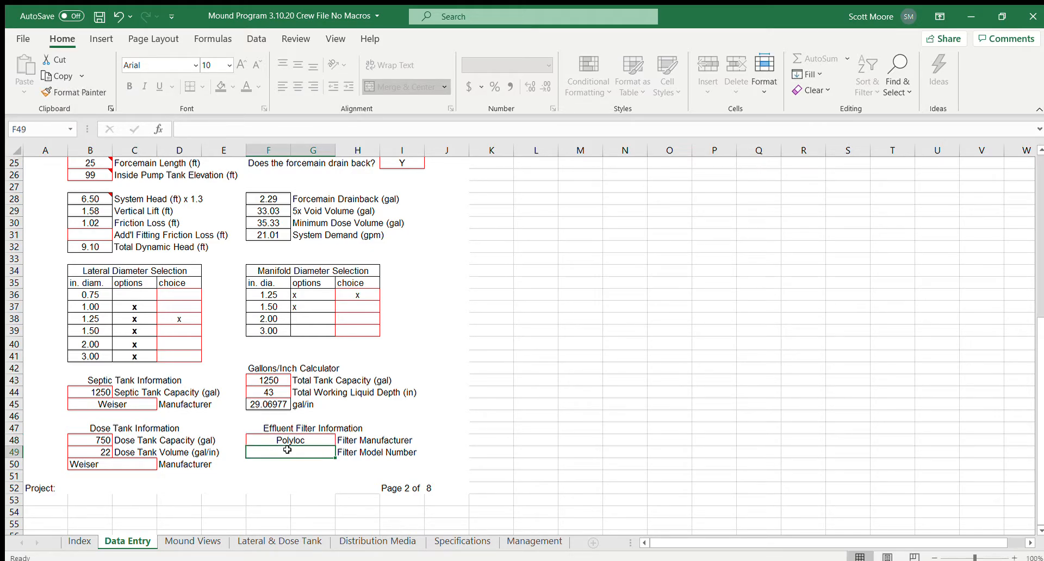
type("525")
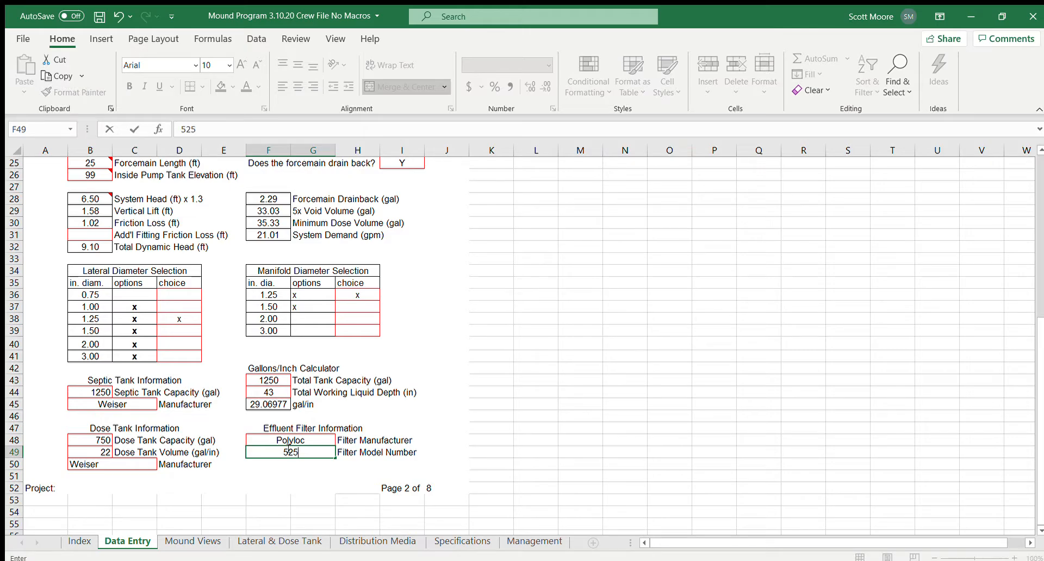
Review the pressure distribution entries and the mound component dimensions and cross-section on the Mound Views sheet
scroll(290, 443, "up", 5)
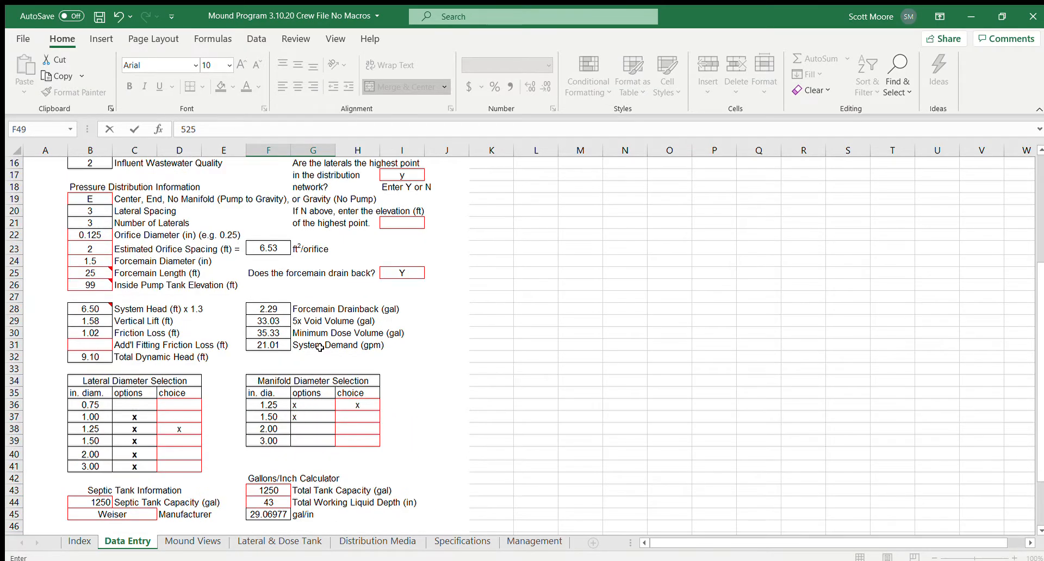
scroll(334, 311, "down", 4)
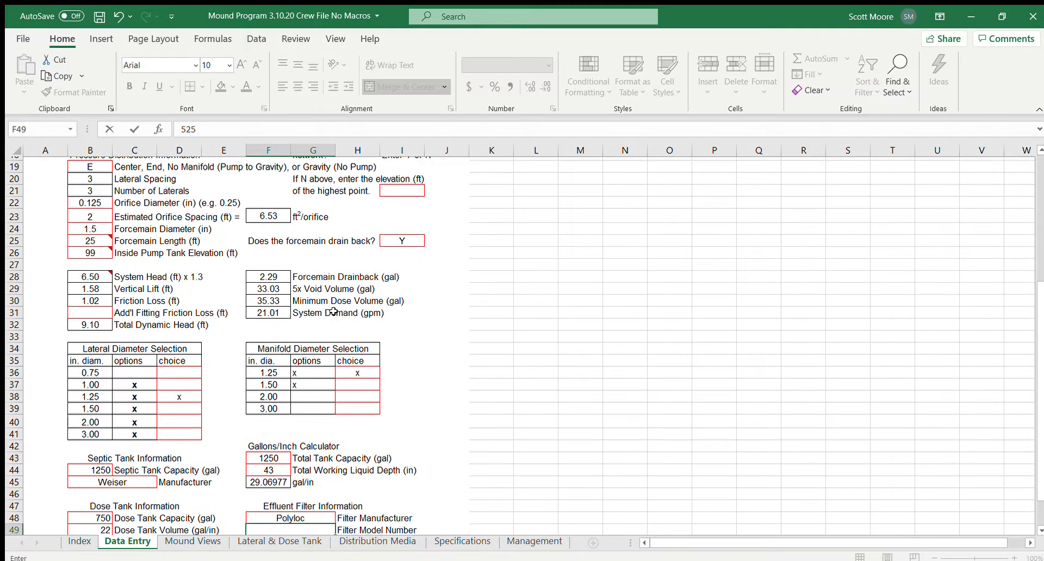
left_click(190, 540)
scroll(238, 404, "up", 5)
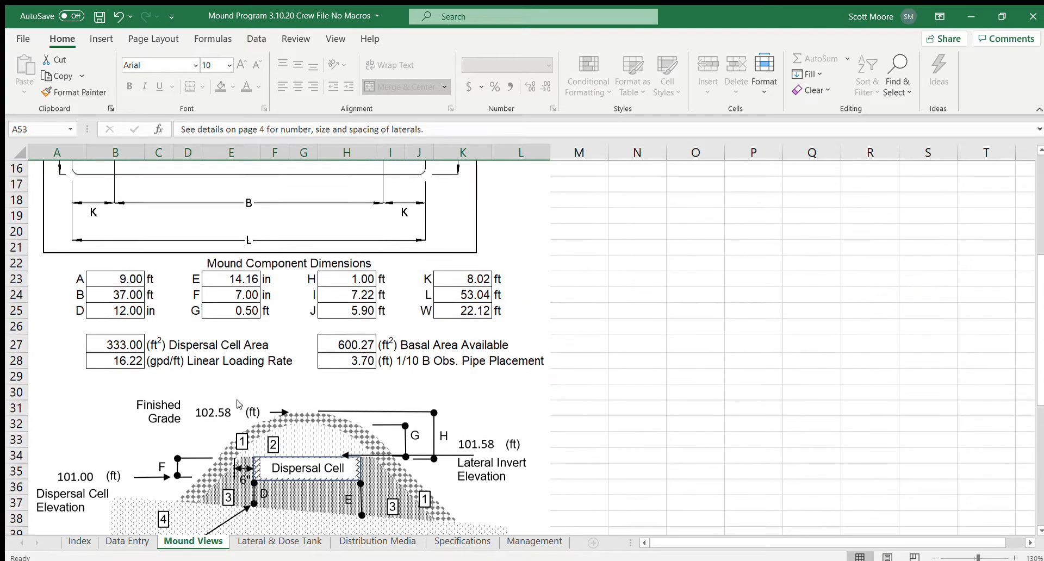
scroll(238, 404, "up", 5)
scroll(238, 403, "down", 4)
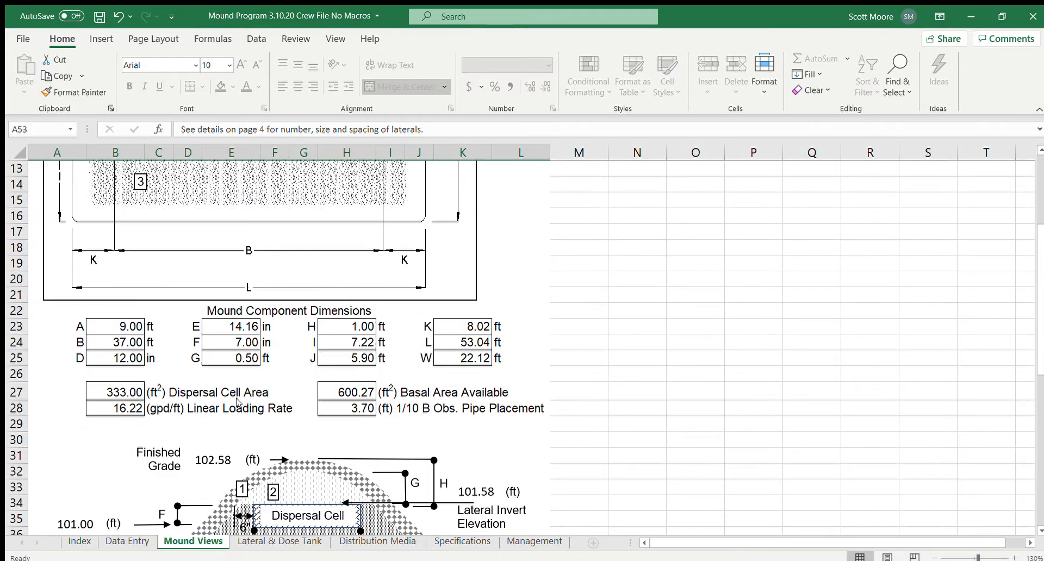
scroll(237, 404, "down", 3)
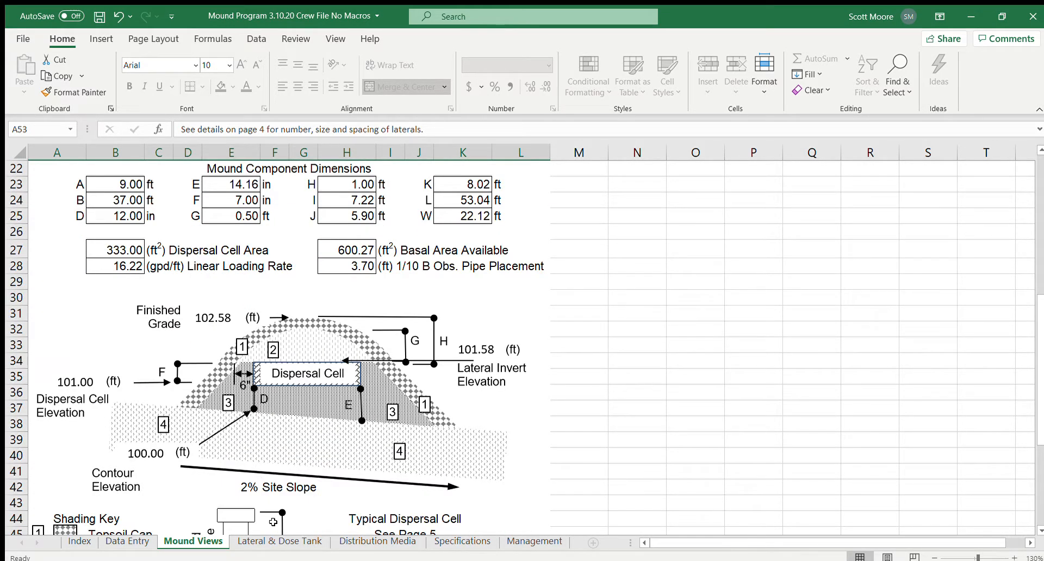
On the Lateral & Dose Tank sheet, replace the distribution box drawing in the layout space with the three-lateral end connection diagram
left_click(274, 541)
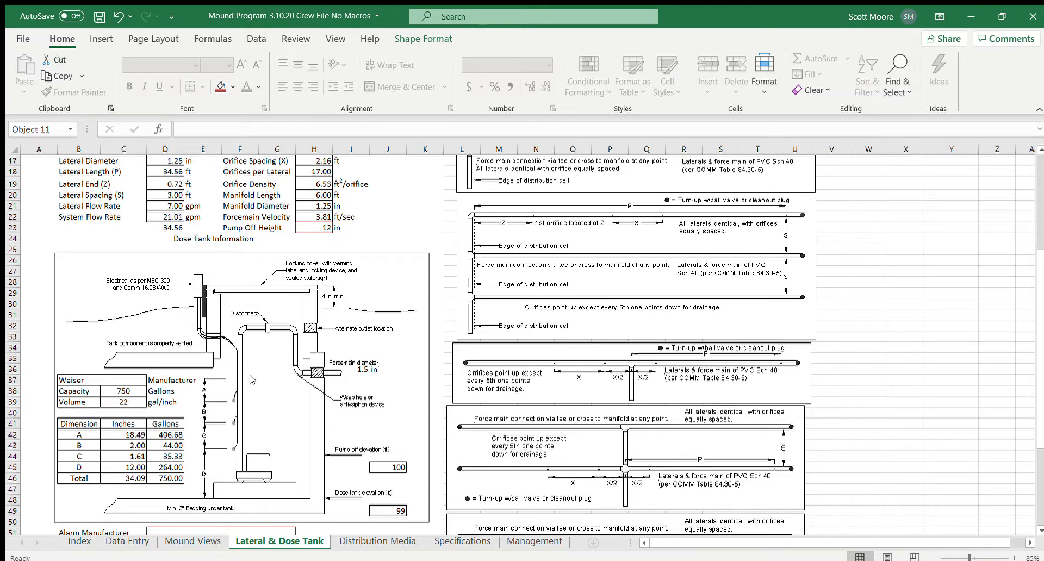
scroll(243, 412, "up", 4)
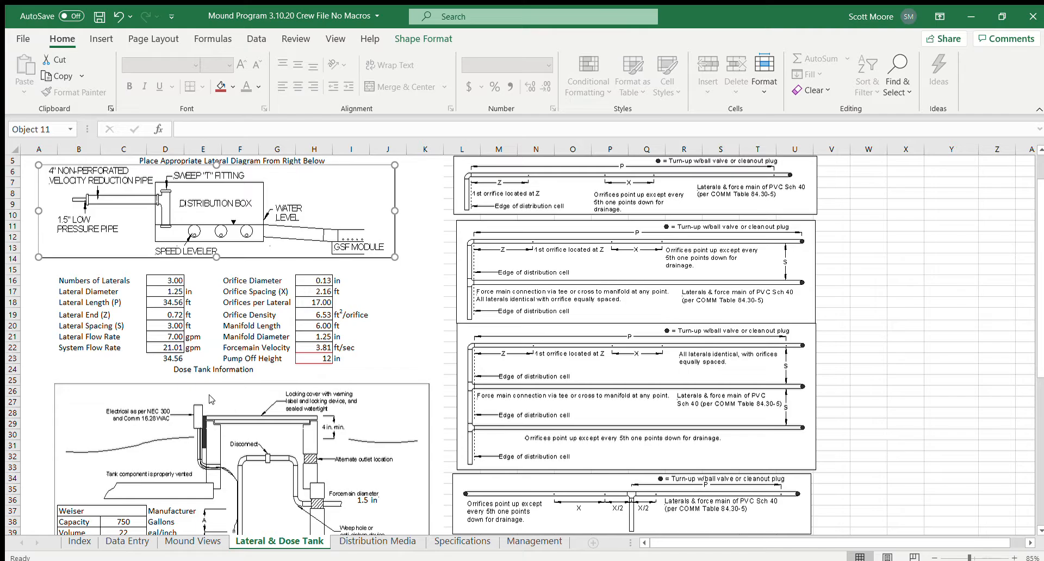
scroll(212, 399, "up", 2)
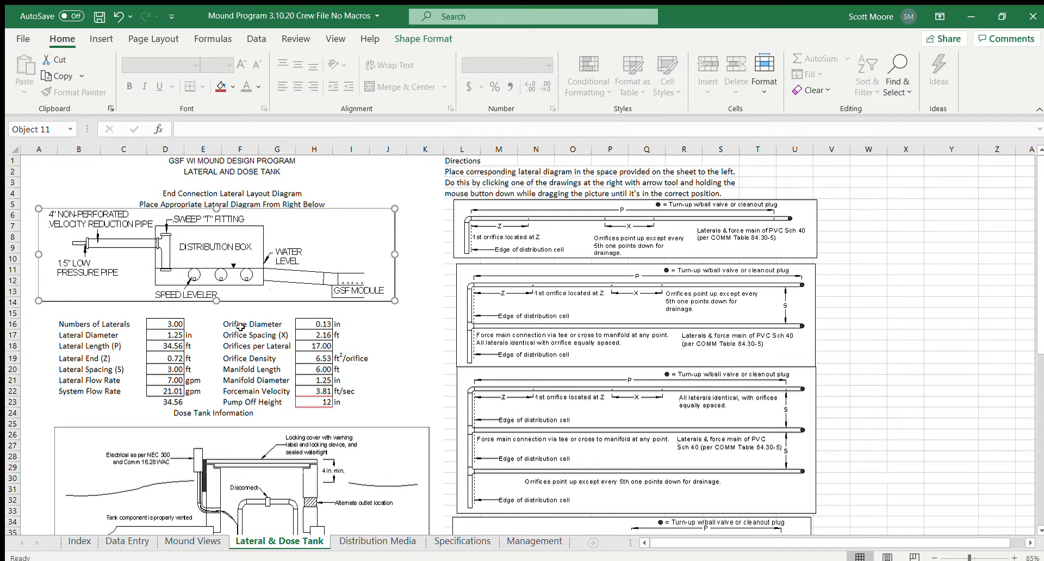
scroll(241, 327, "down", 2)
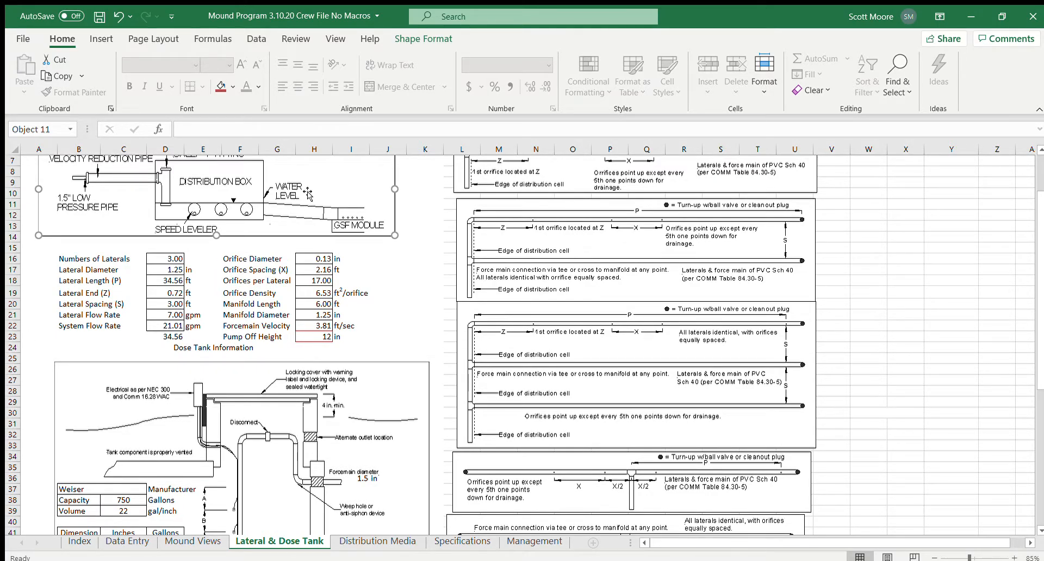
left_click_drag(308, 195, 759, 534)
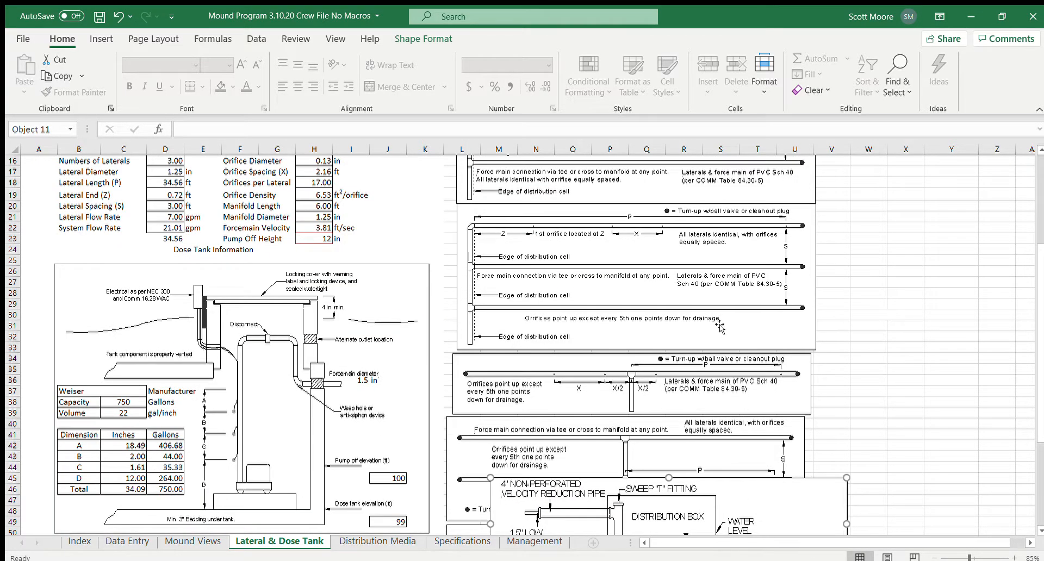
left_click_drag(724, 293, 318, 224)
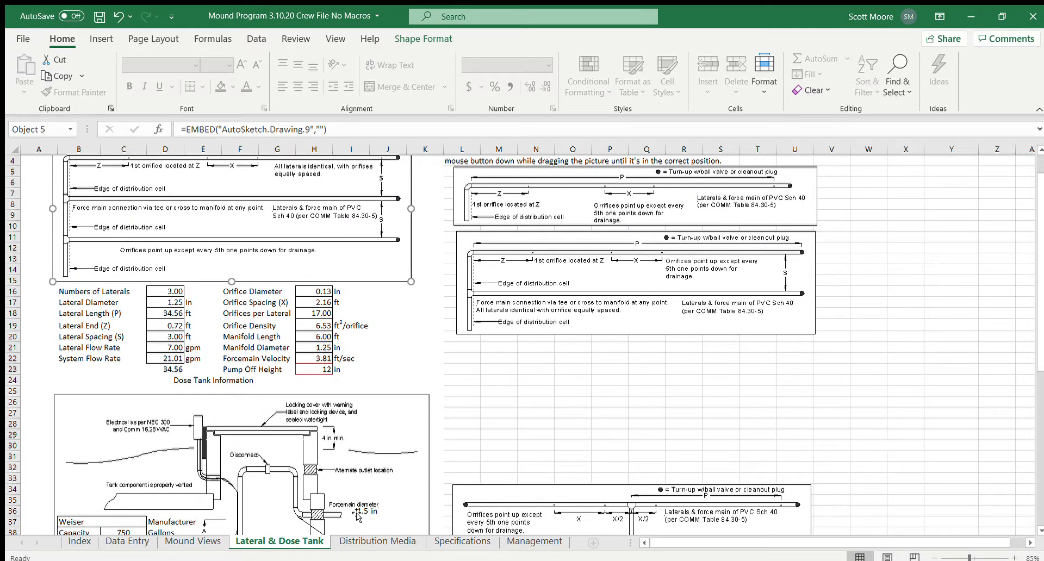
Check the cell layout on the Distribution Media sheet and review the site, cell and pressure distribution inputs on the Data Entry sheet
left_click(378, 541)
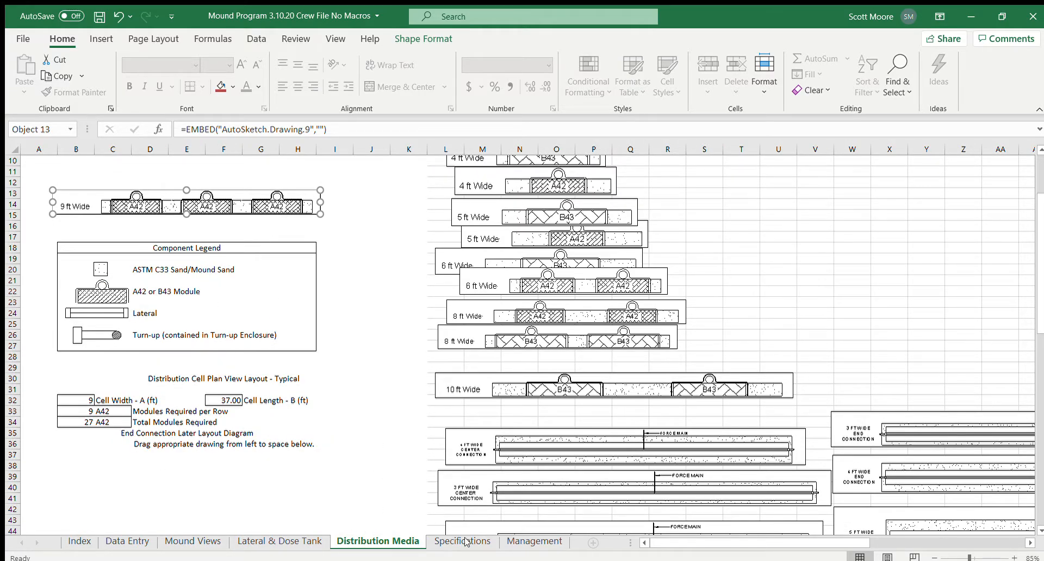
left_click(121, 542)
scroll(215, 399, "up", 6)
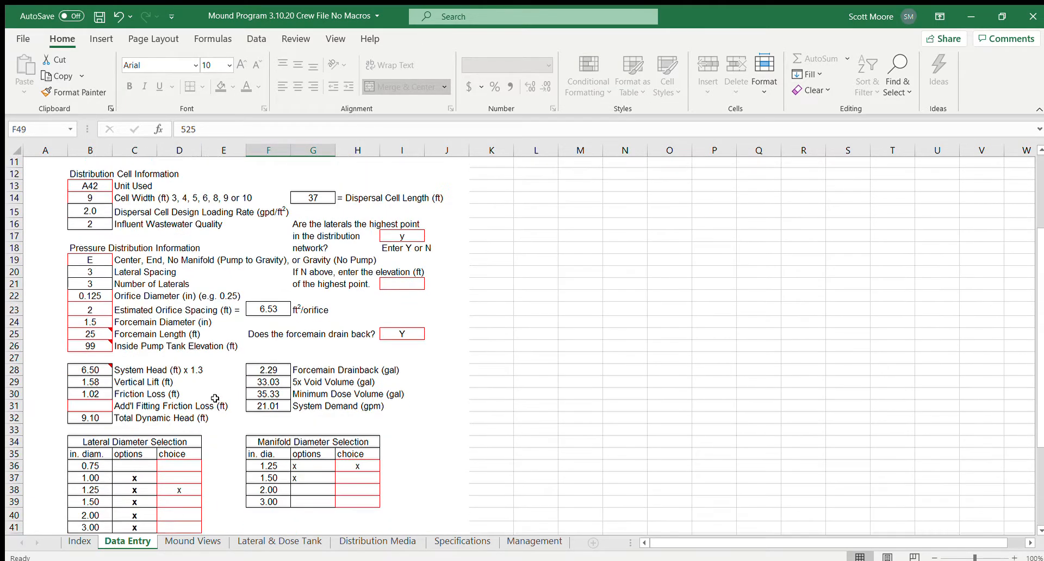
scroll(216, 398, "up", 1)
scroll(216, 398, "down", 1)
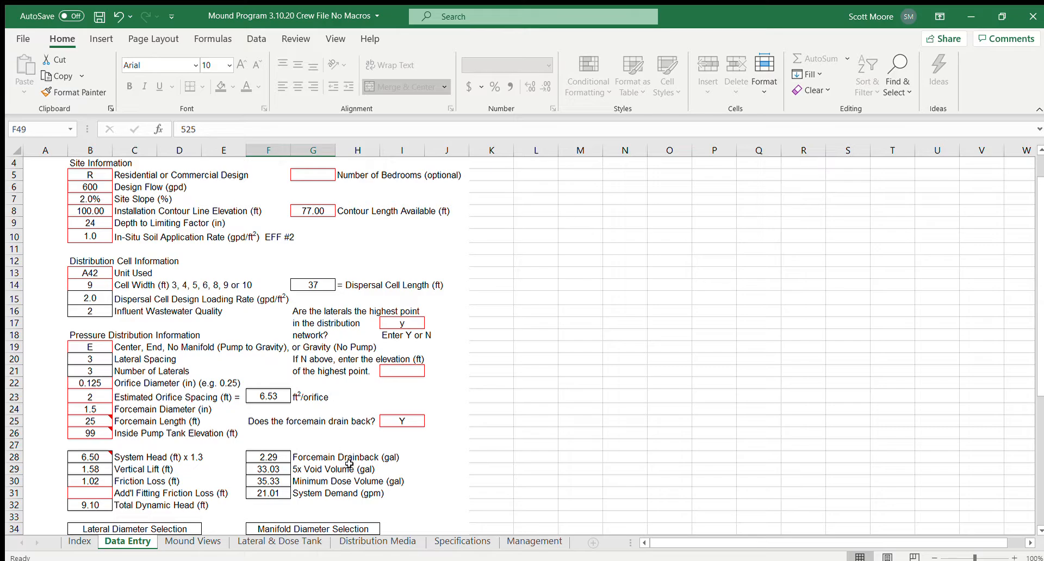
left_click(381, 560)
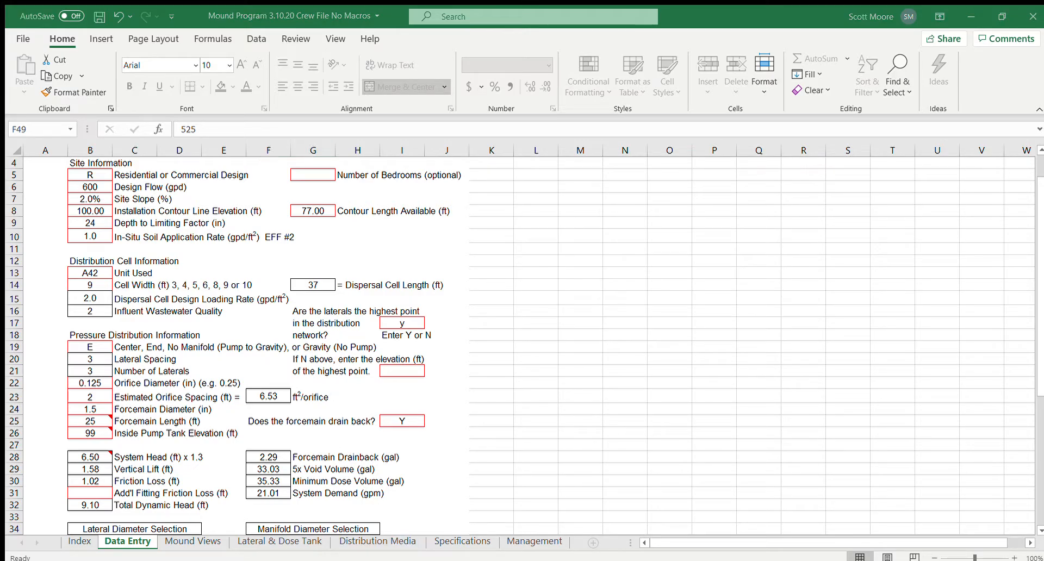